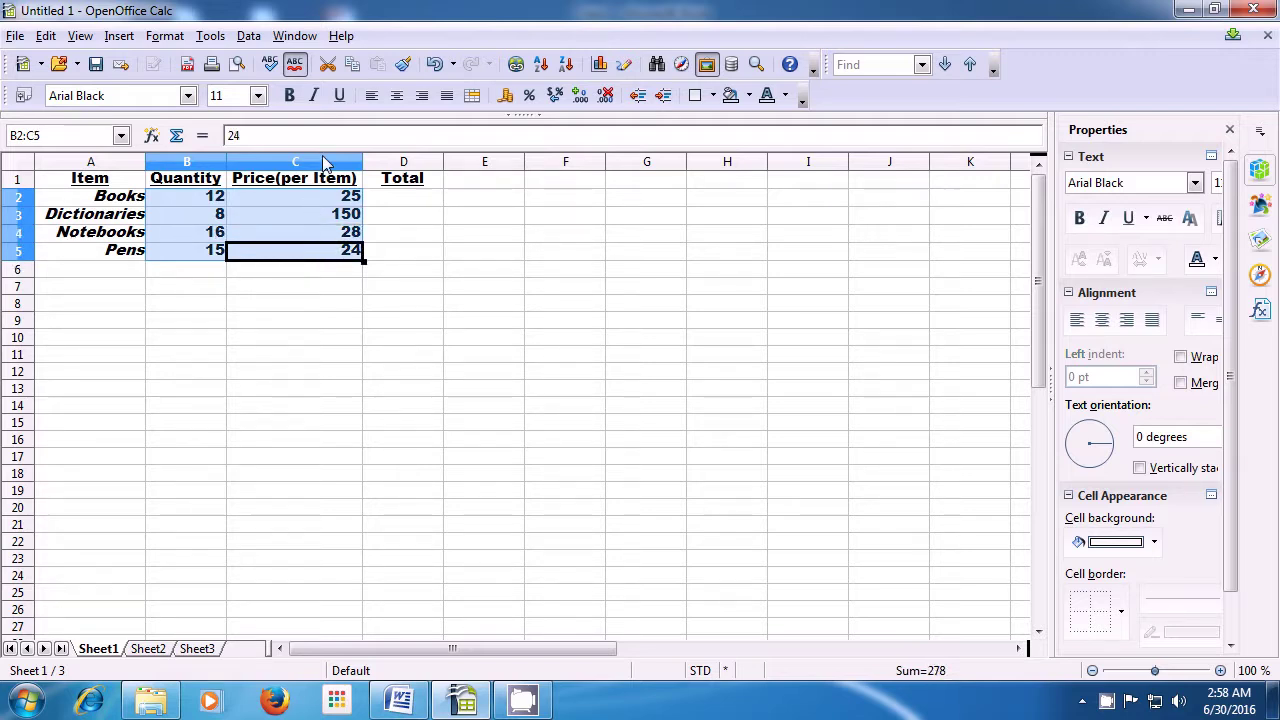
Left-align the quantity and price values in cells B2:C5.
{"action": "left_click", "coordinate": [371, 100]}
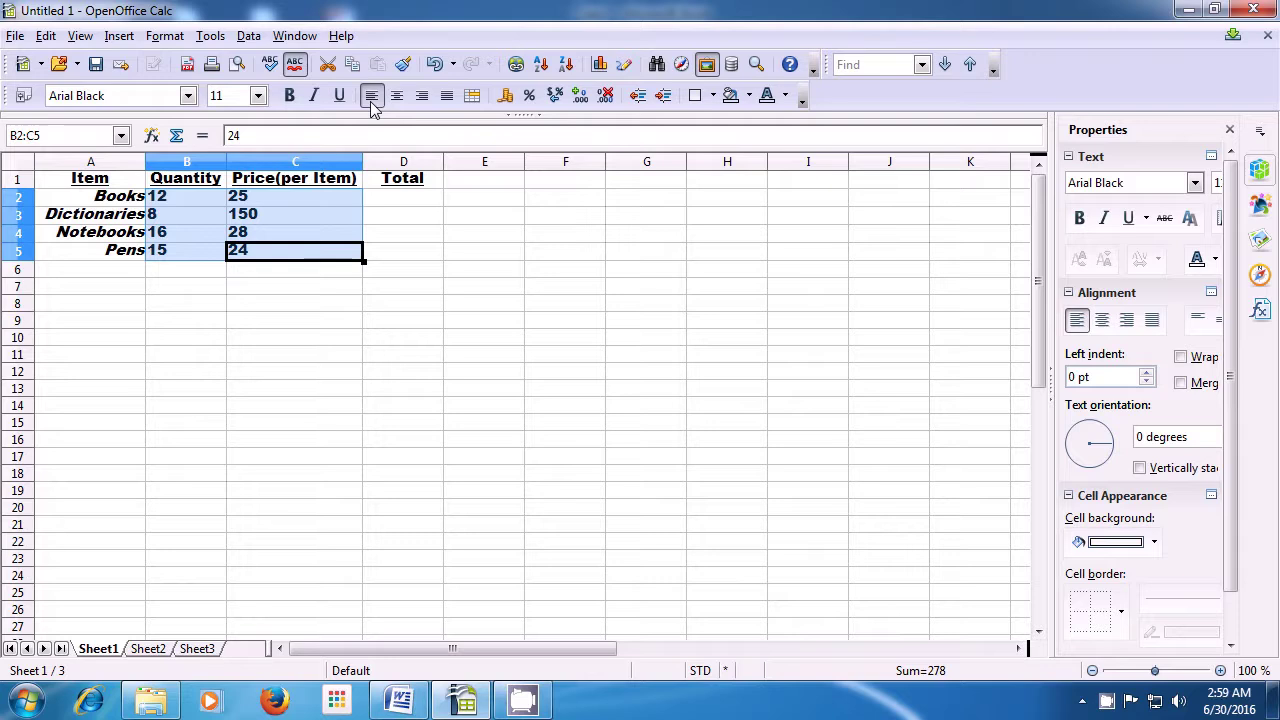
{"action": "left_click", "coordinate": [439, 304]}
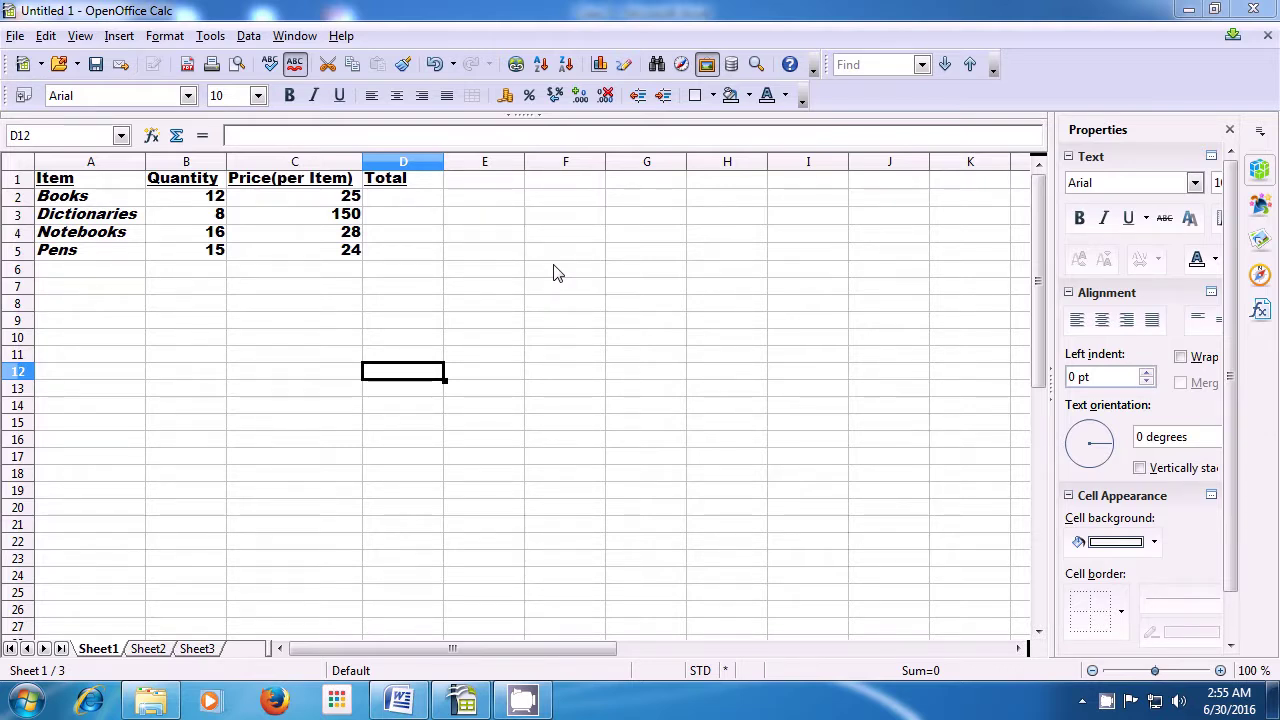
Centre the column headings in cells A1:D1 horizontally.
{"action": "left_click_drag", "start_coordinate": [95, 185], "coordinate": [385, 190]}
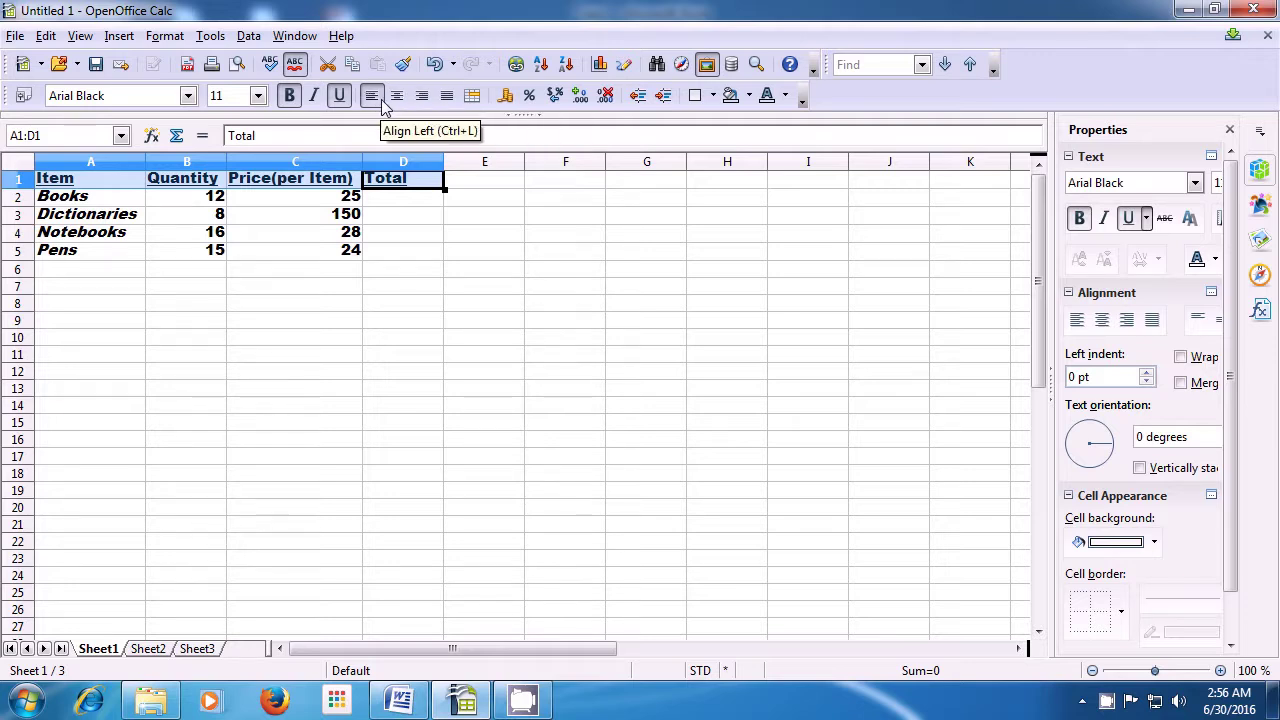
{"action": "left_click", "coordinate": [1105, 321]}
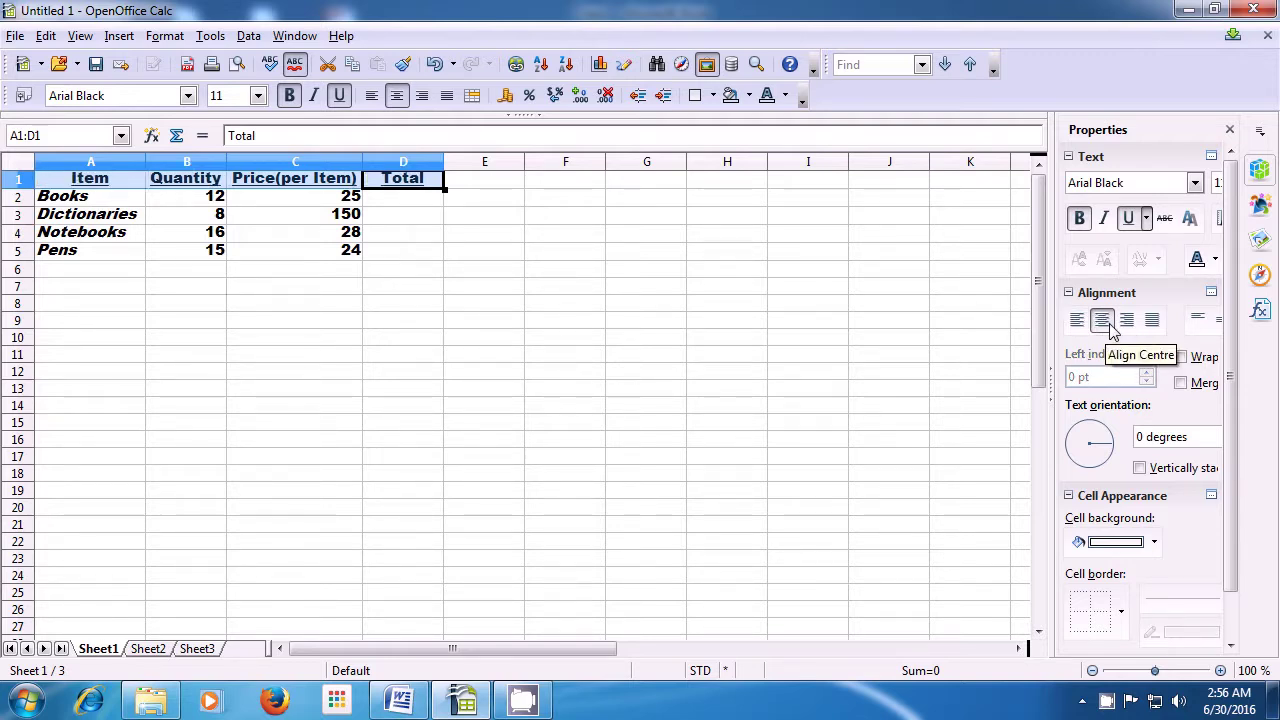
{"action": "left_click", "coordinate": [479, 358]}
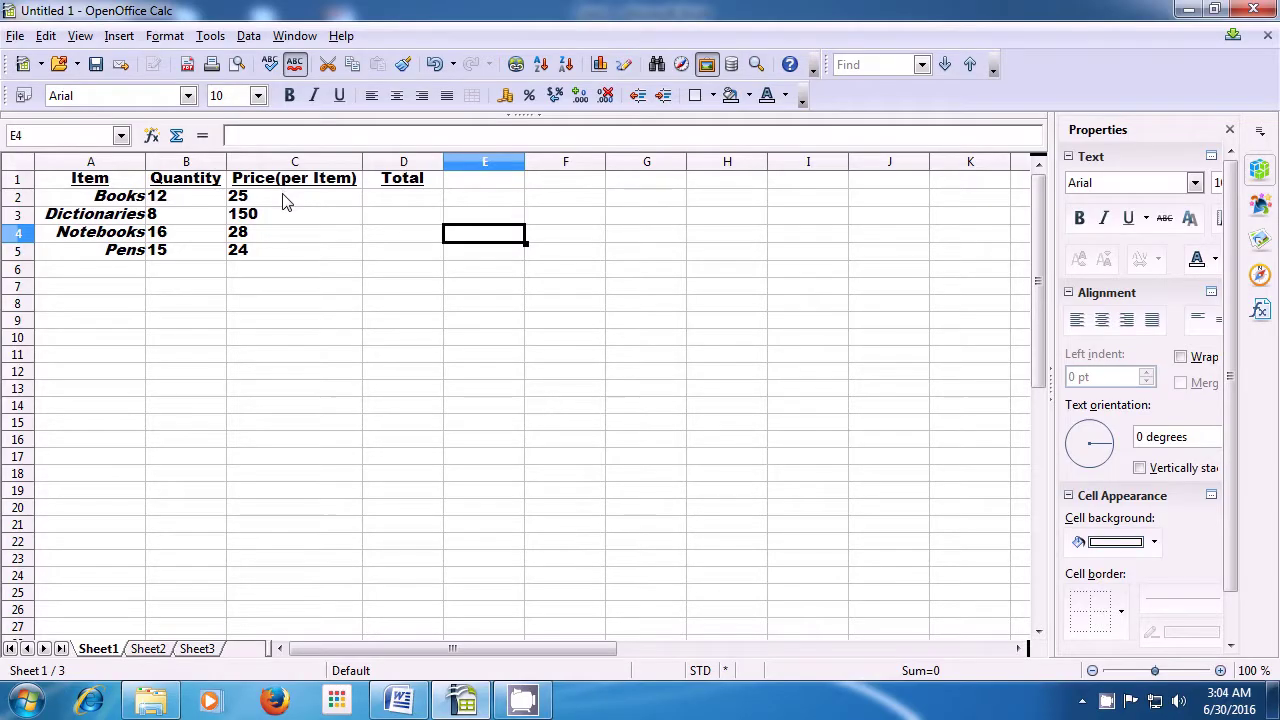
Add two decimal places to the prices in cells C2:C5.
{"action": "left_click", "coordinate": [285, 200]}
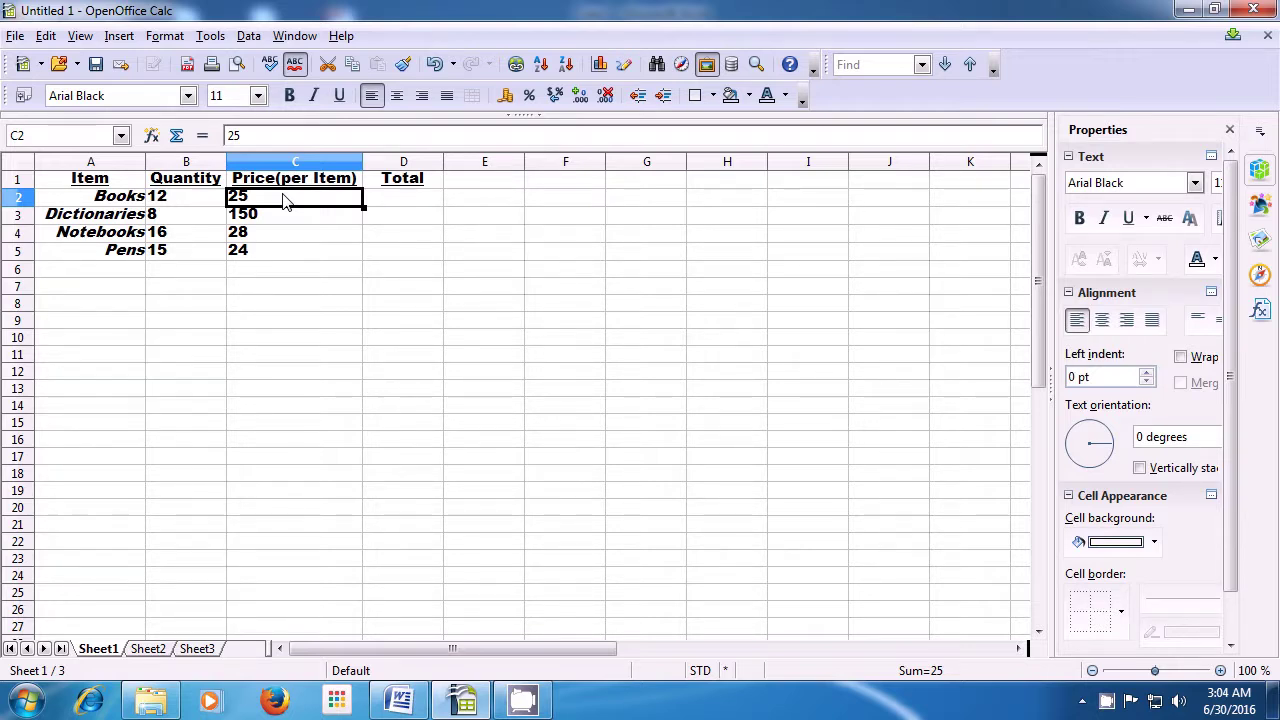
{"action": "left_click_drag", "start_coordinate": [285, 206], "coordinate": [280, 251]}
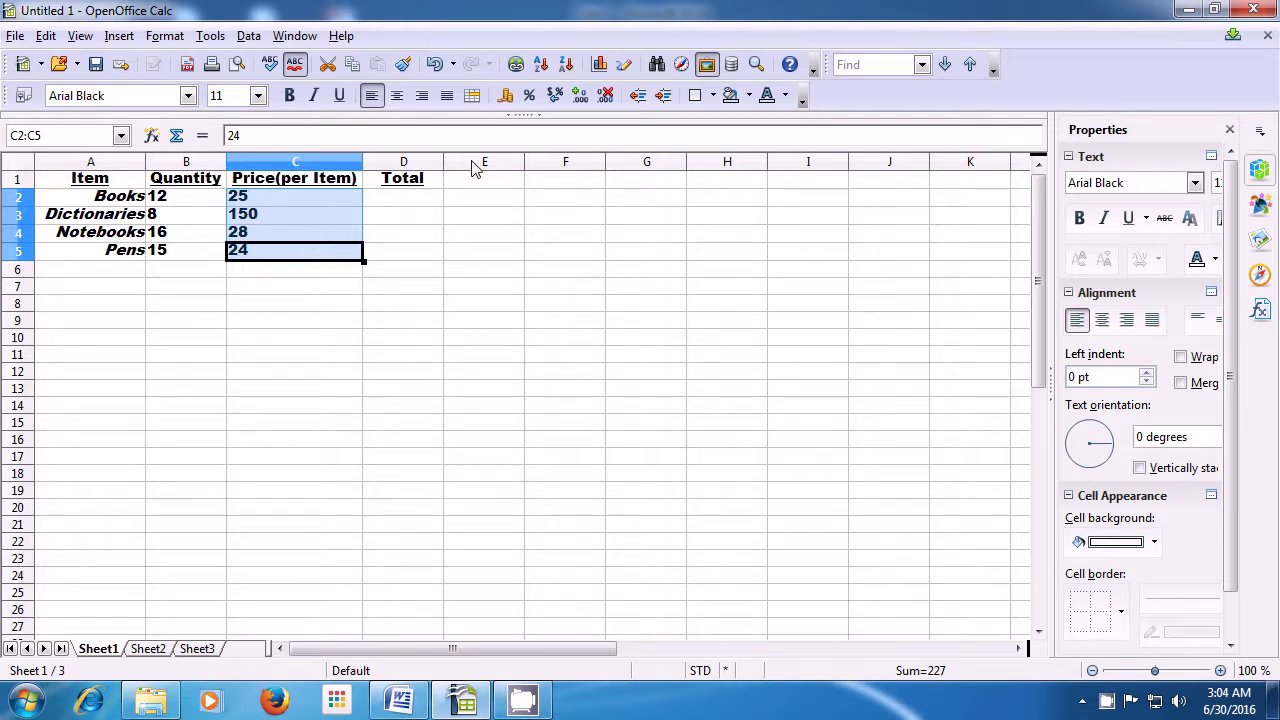
{"action": "left_click", "coordinate": [577, 101]}
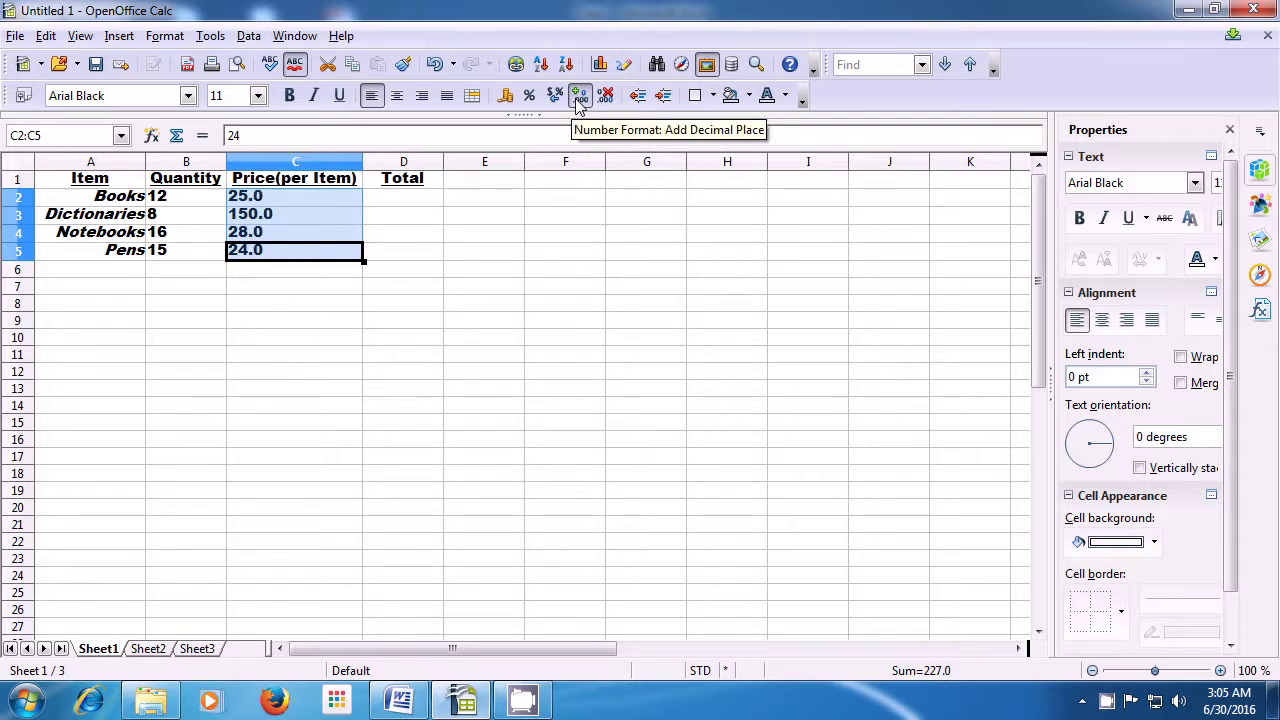
{"action": "left_click", "coordinate": [577, 101]}
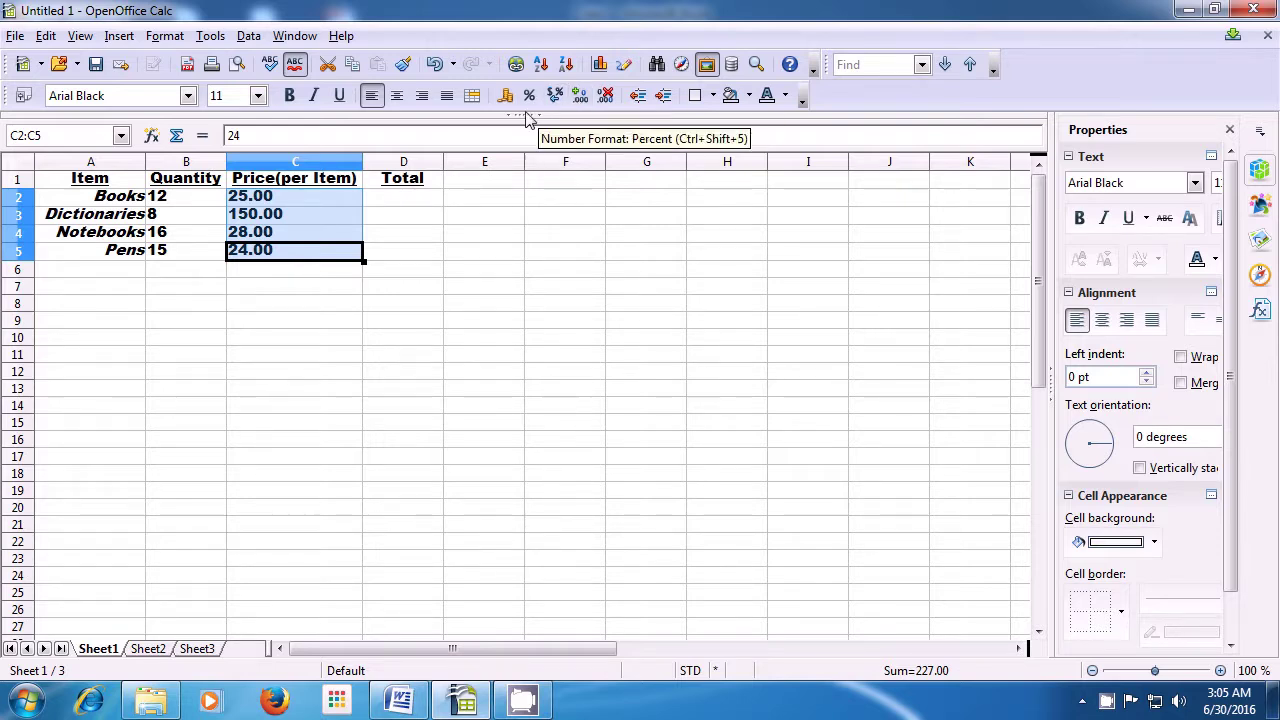
{"action": "left_click", "coordinate": [340, 270]}
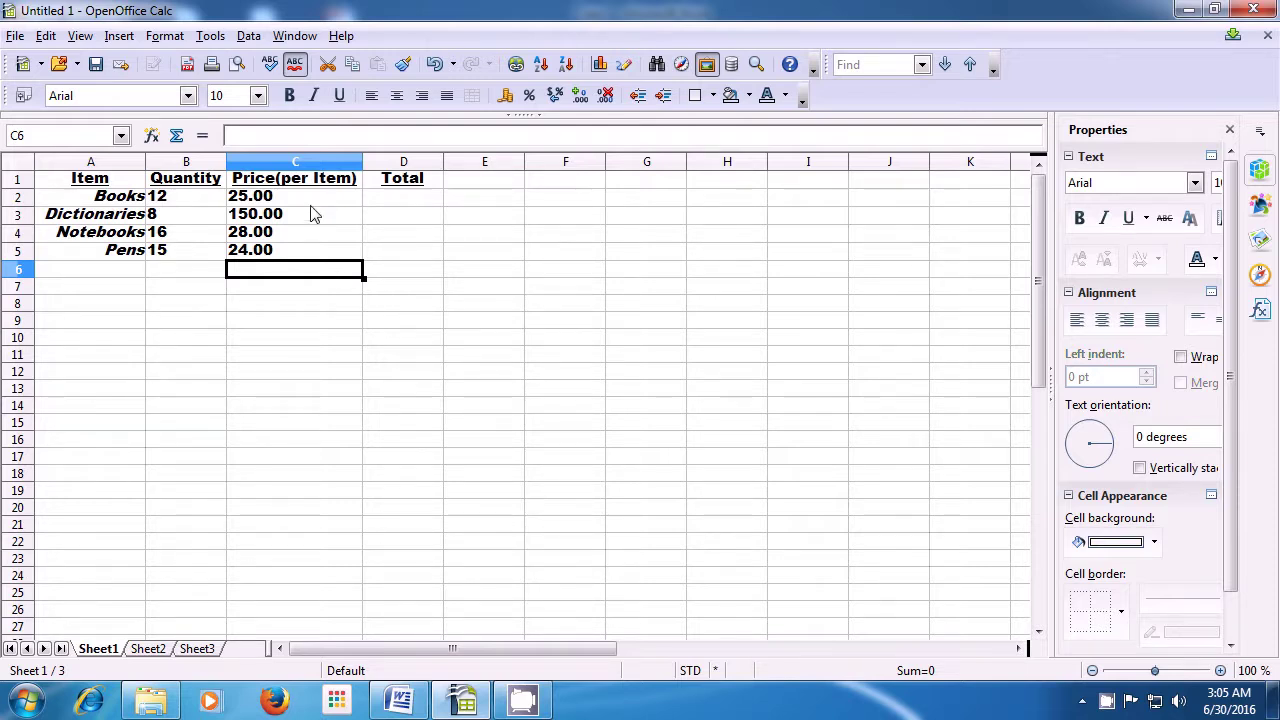
Apply the dollar currency number format to the prices in cells C2:C5.
{"action": "left_click_drag", "start_coordinate": [309, 199], "coordinate": [303, 252]}
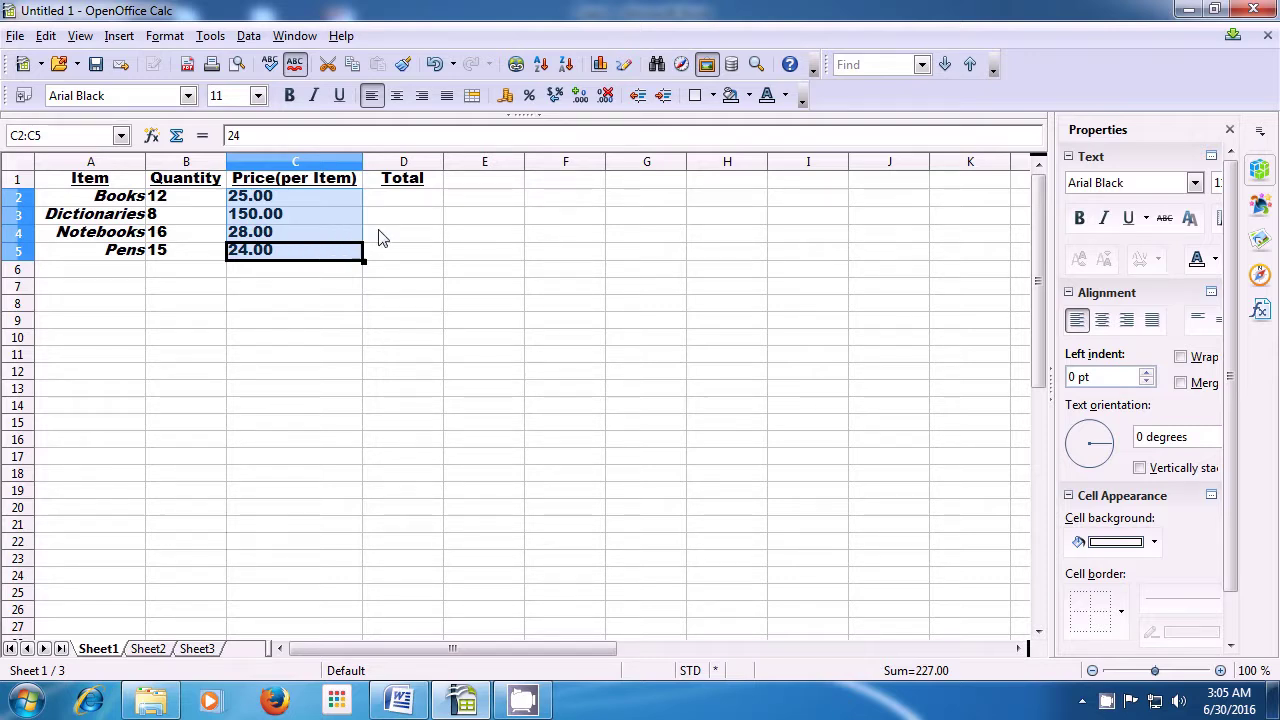
{"action": "left_click", "coordinate": [506, 96]}
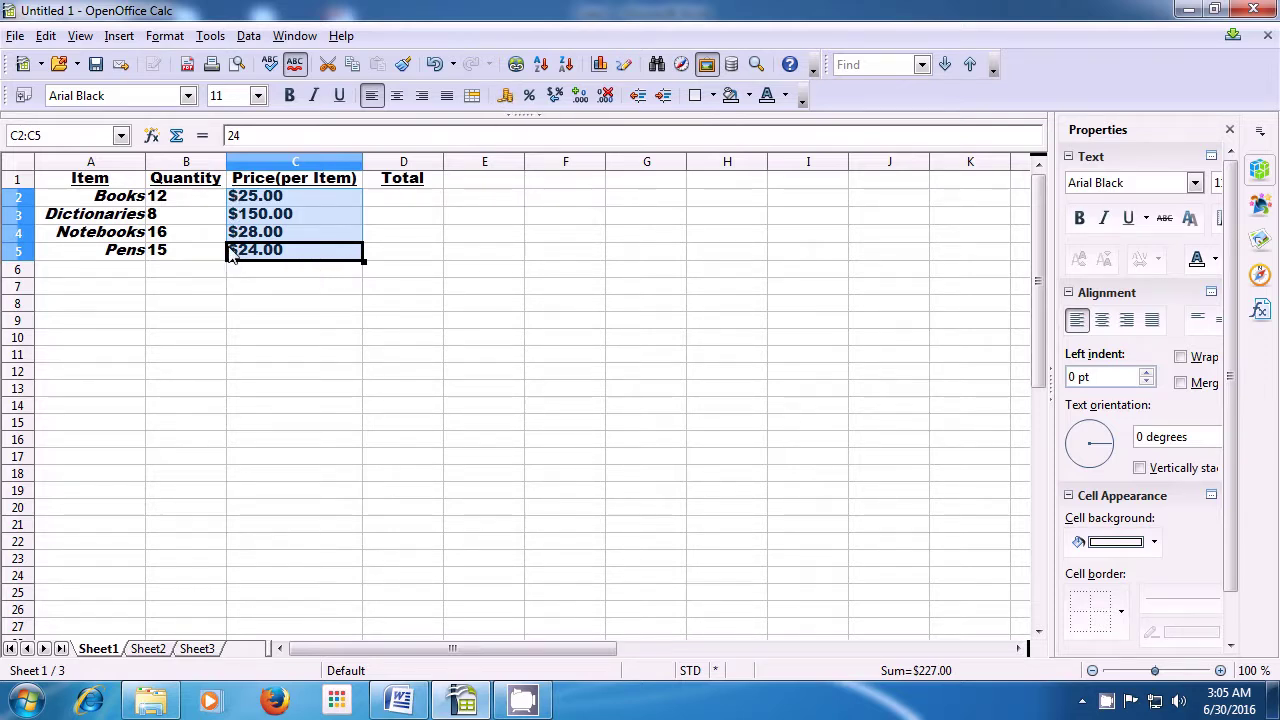
{"action": "left_click", "coordinate": [253, 272]}
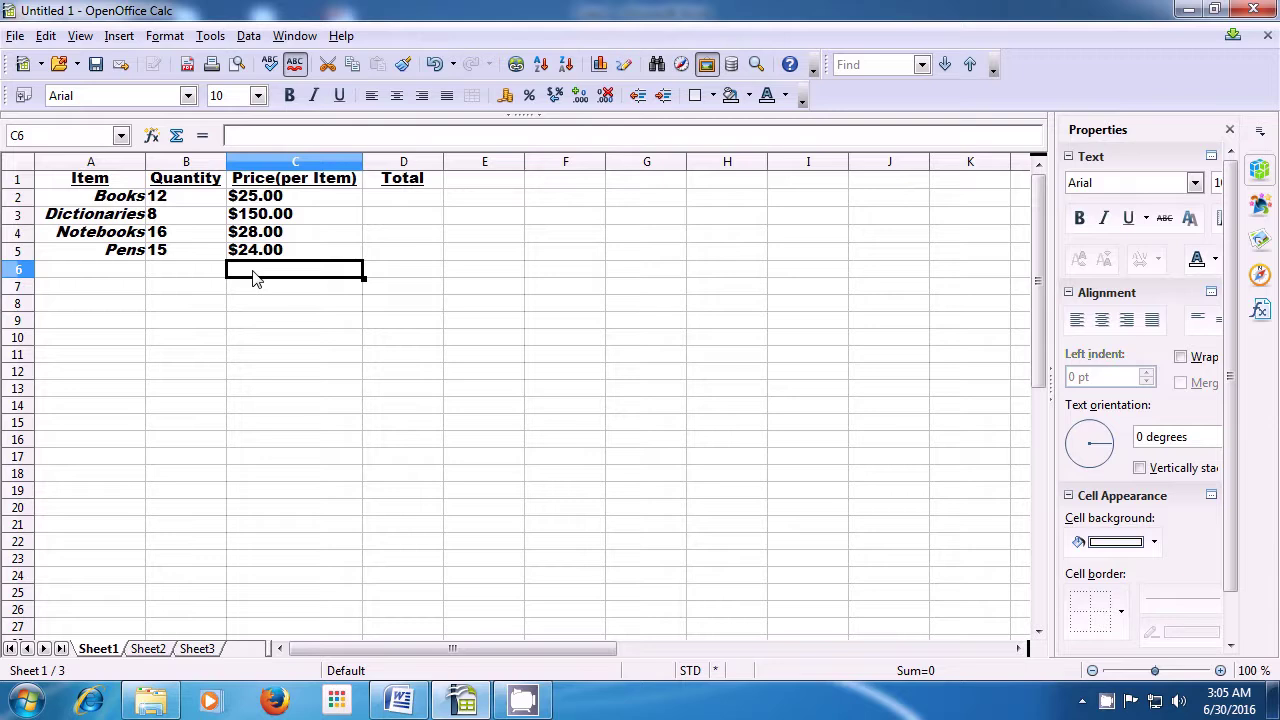
Format the prices in C2:C5 as percentages, and reset them to the standard number format.
{"action": "left_click", "coordinate": [273, 202]}
{"action": "left_click_drag", "start_coordinate": [273, 200], "coordinate": [276, 252]}
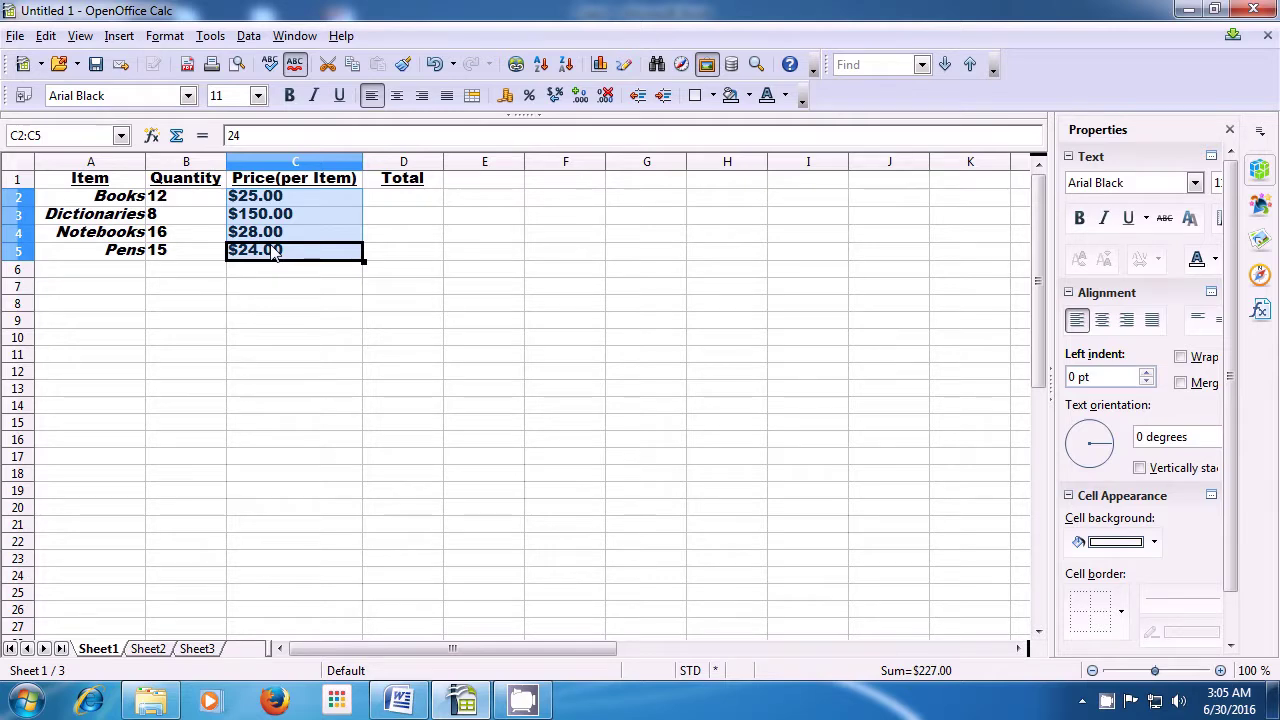
{"action": "left_click", "coordinate": [532, 96]}
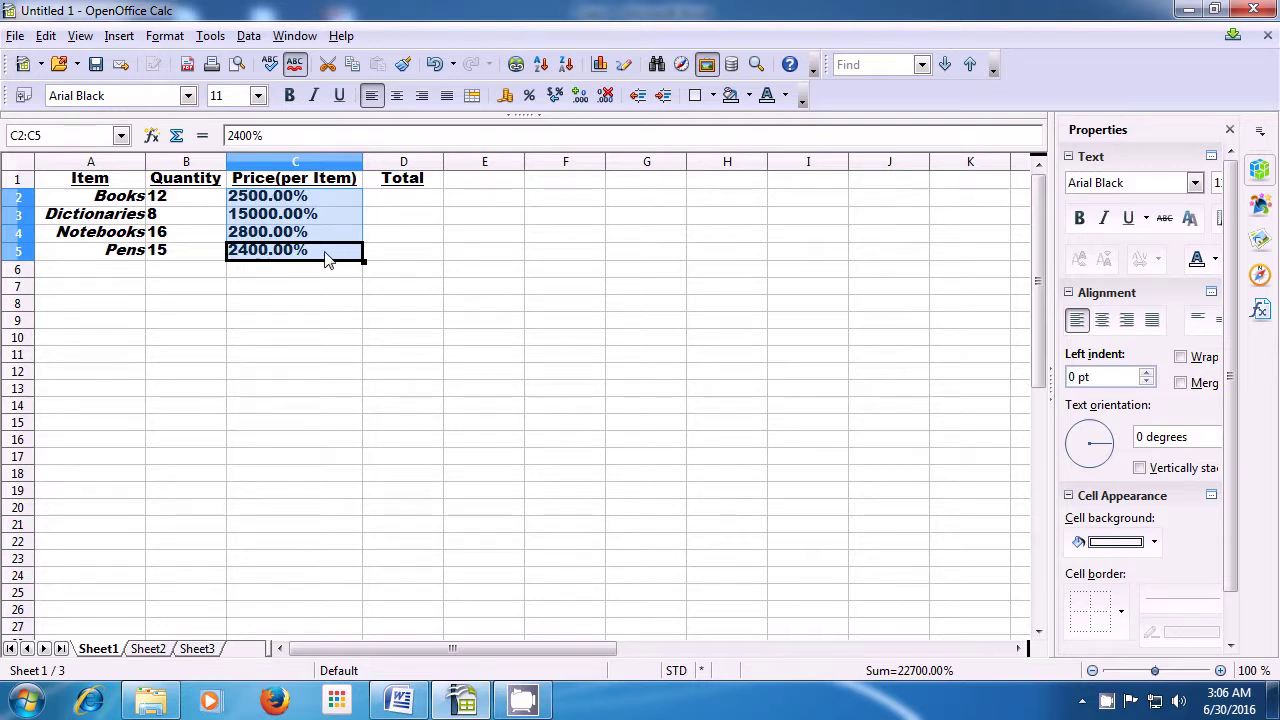
{"action": "left_click", "coordinate": [556, 96]}
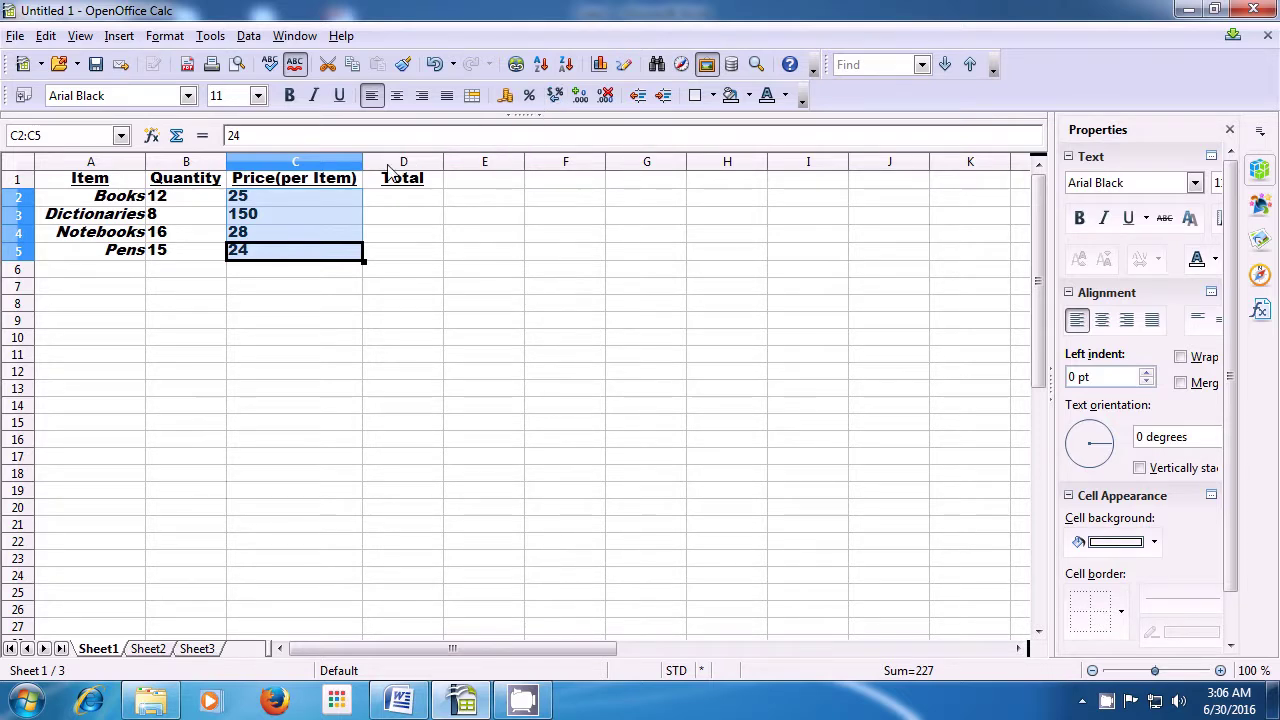
{"action": "left_click", "coordinate": [262, 280]}
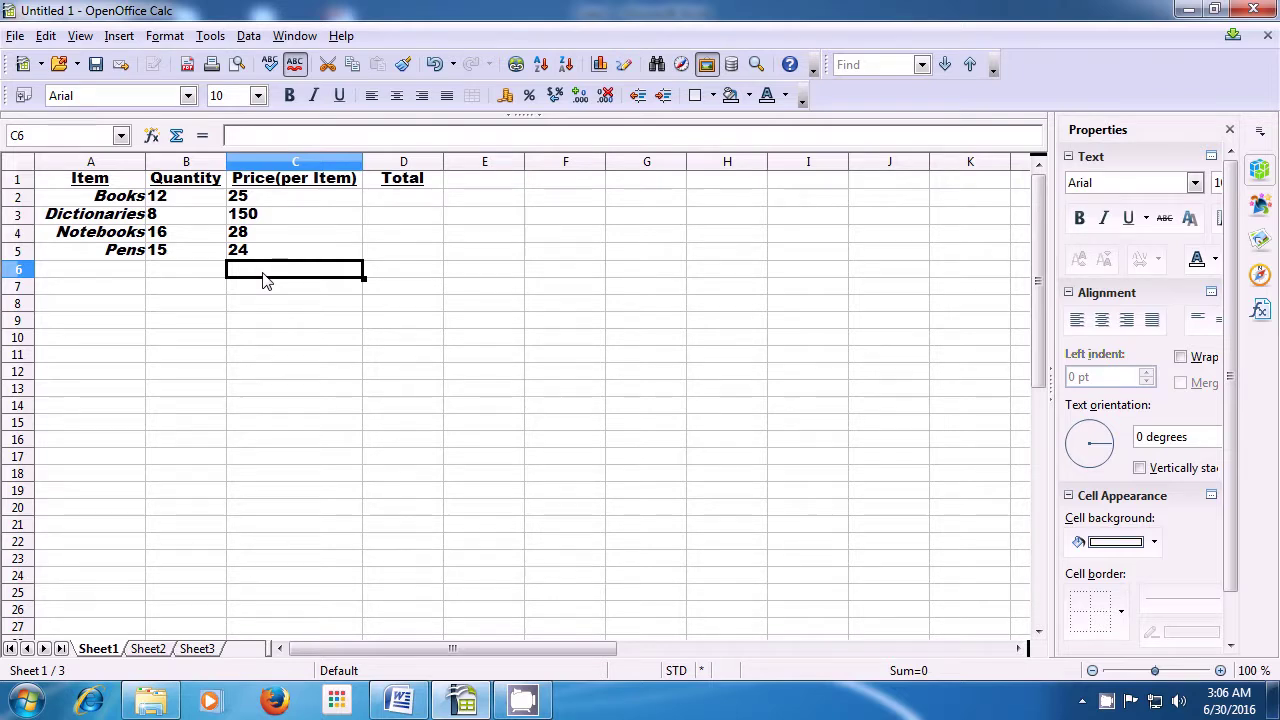
Add two decimal places to the prices in C2:C5 again, and remove both decimal places.
{"action": "left_click", "coordinate": [268, 203]}
{"action": "left_click_drag", "start_coordinate": [273, 213], "coordinate": [271, 258]}
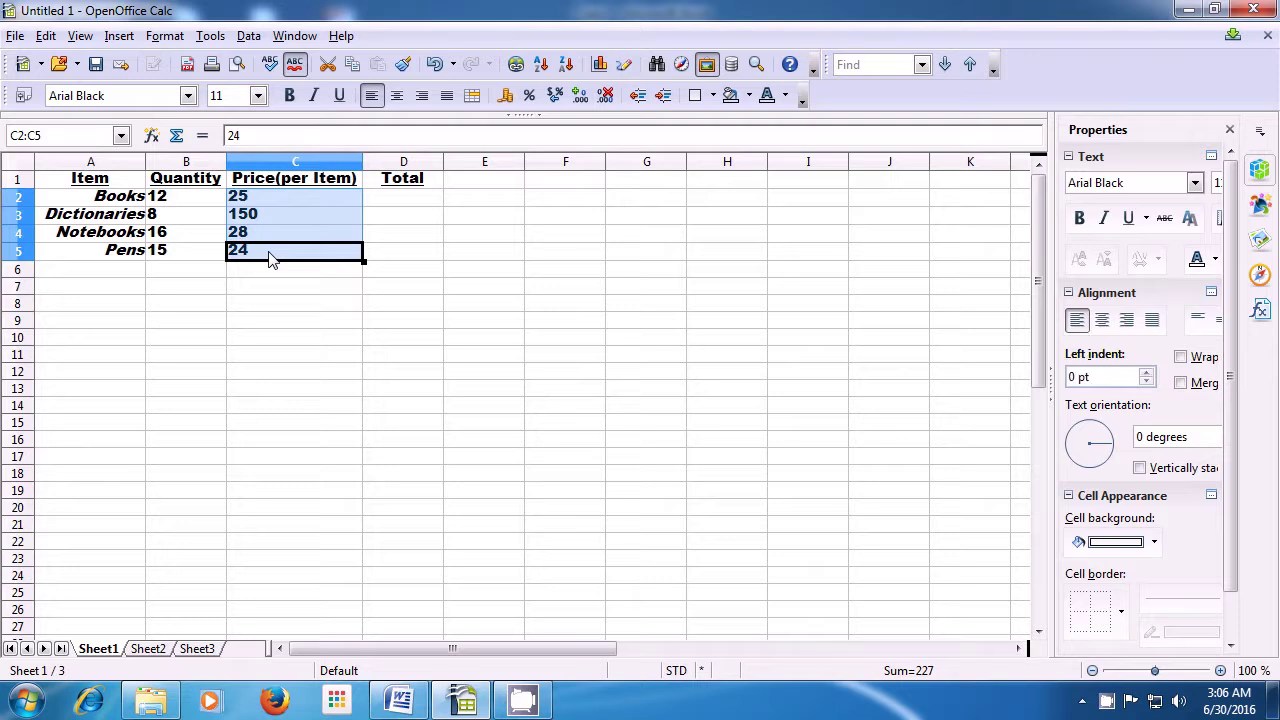
{"action": "left_click", "coordinate": [582, 98]}
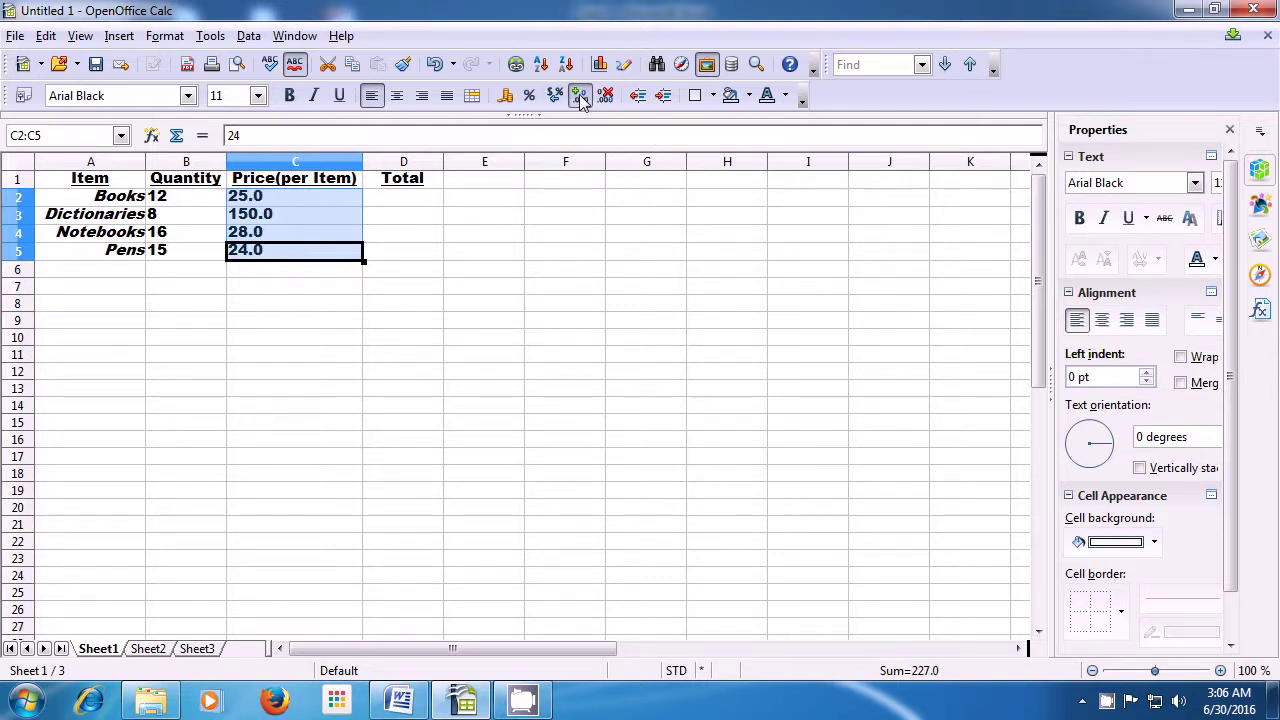
{"action": "left_click", "coordinate": [582, 98]}
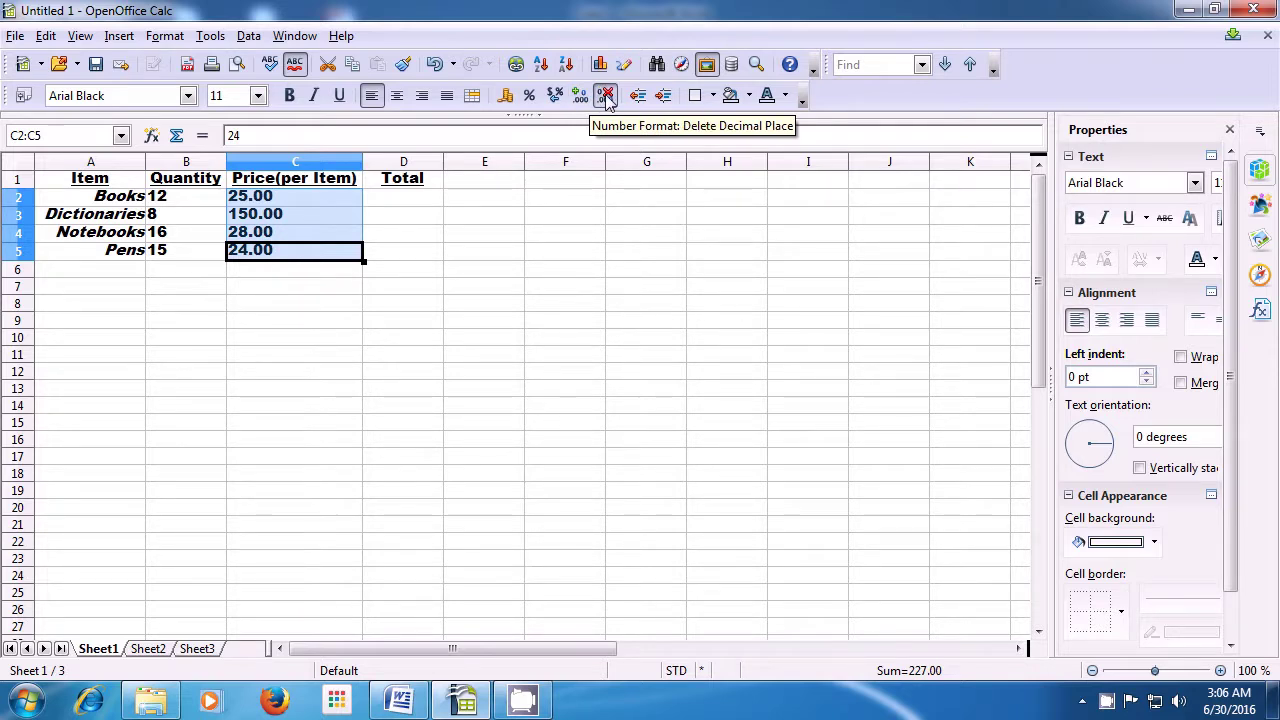
{"action": "left_click", "coordinate": [607, 98]}
{"action": "left_click", "coordinate": [607, 98]}
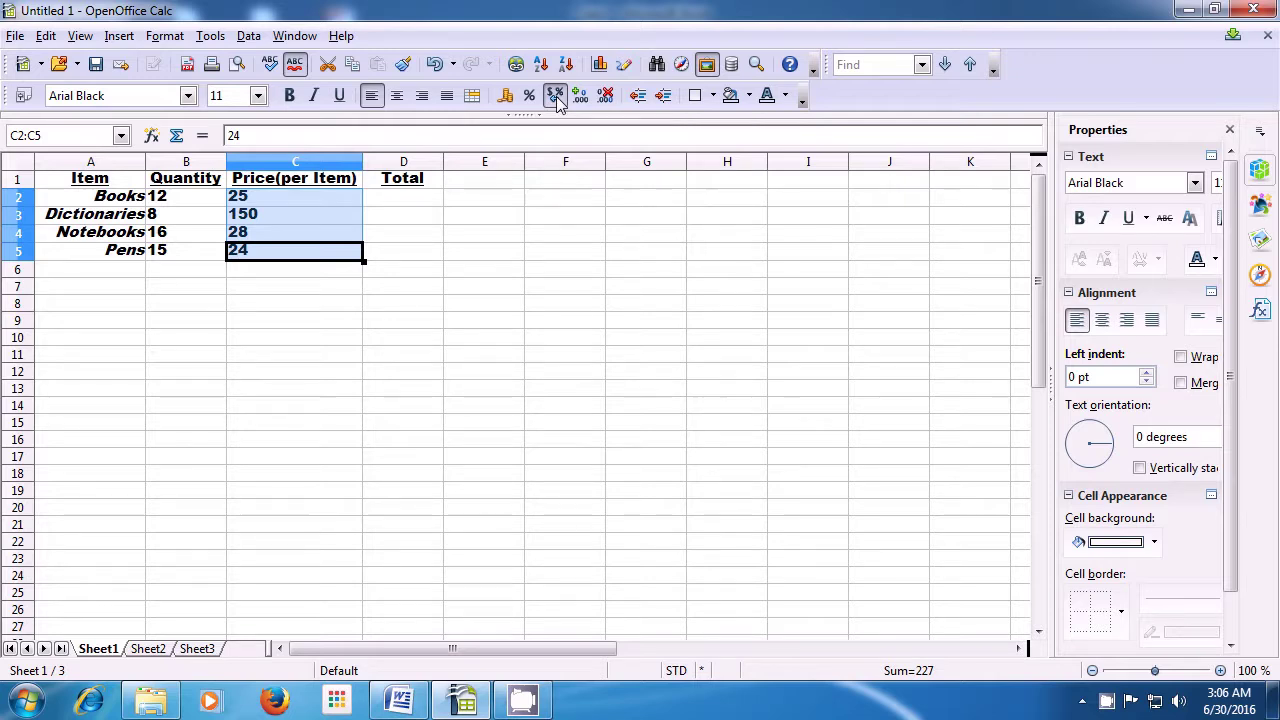
{"action": "left_click", "coordinate": [406, 297]}
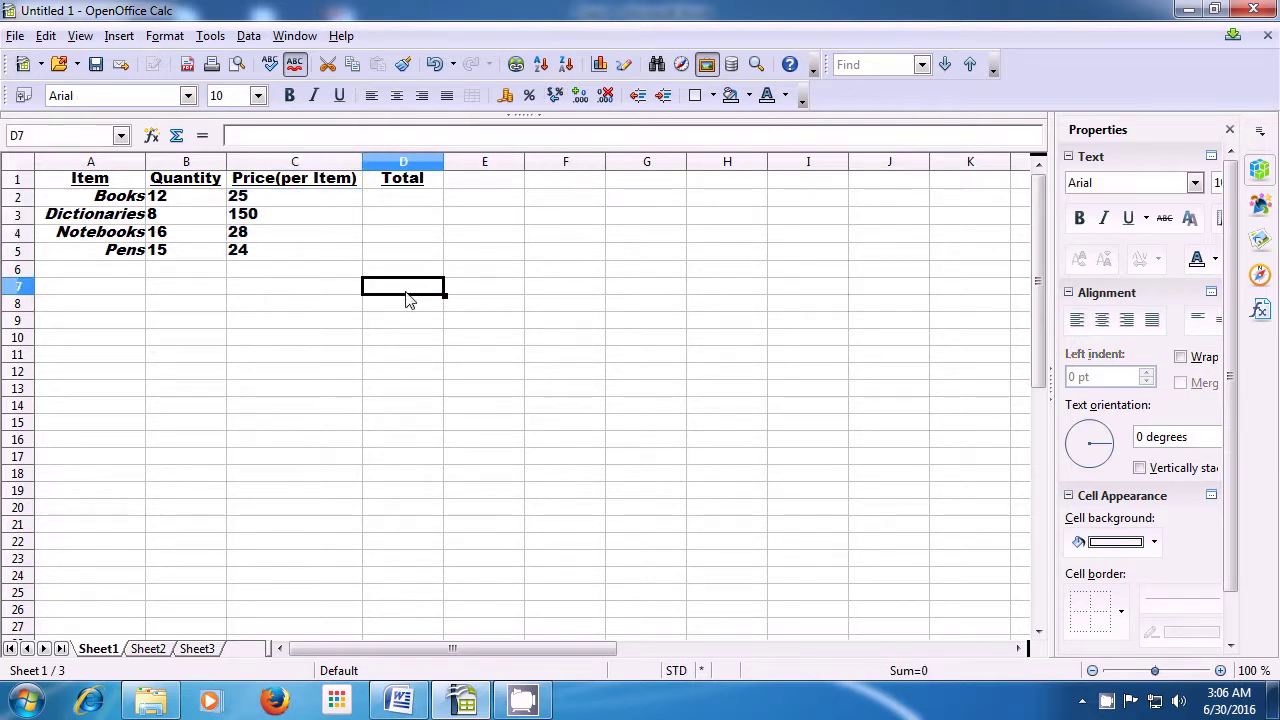
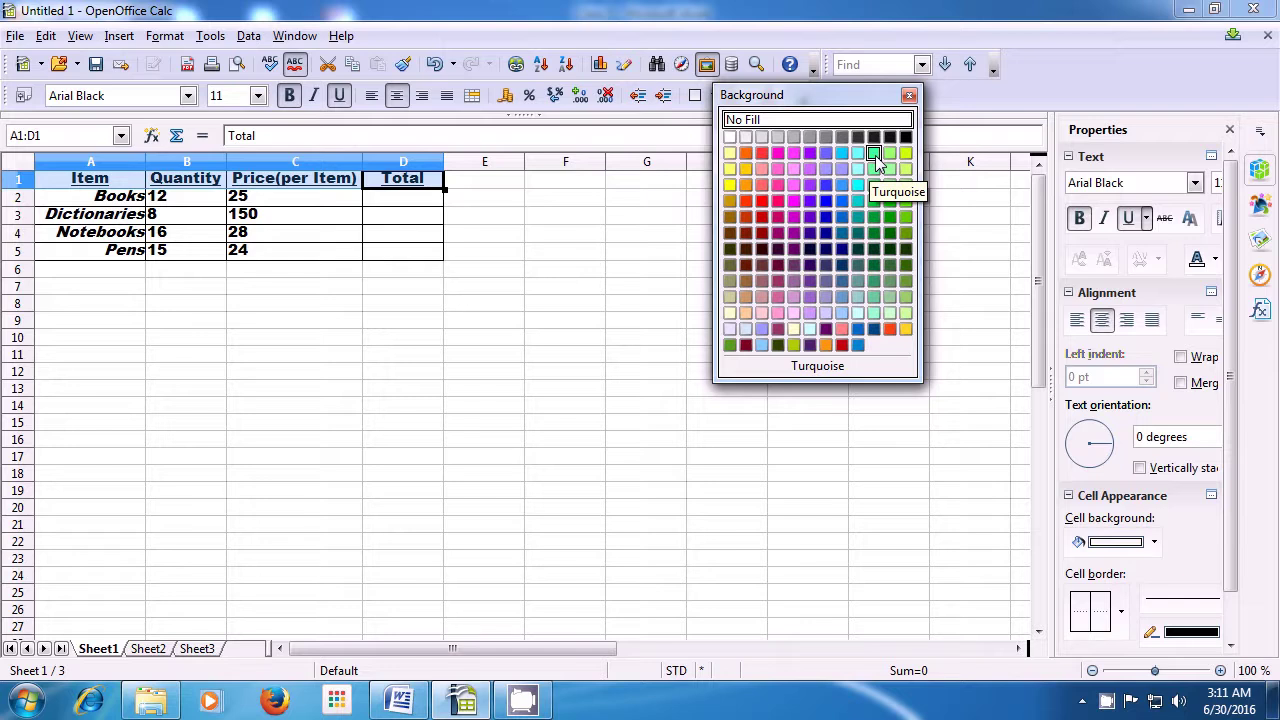
Fill the heading cells A1:D1 with the Turquoise background colour.
{"action": "left_click", "coordinate": [874, 154]}
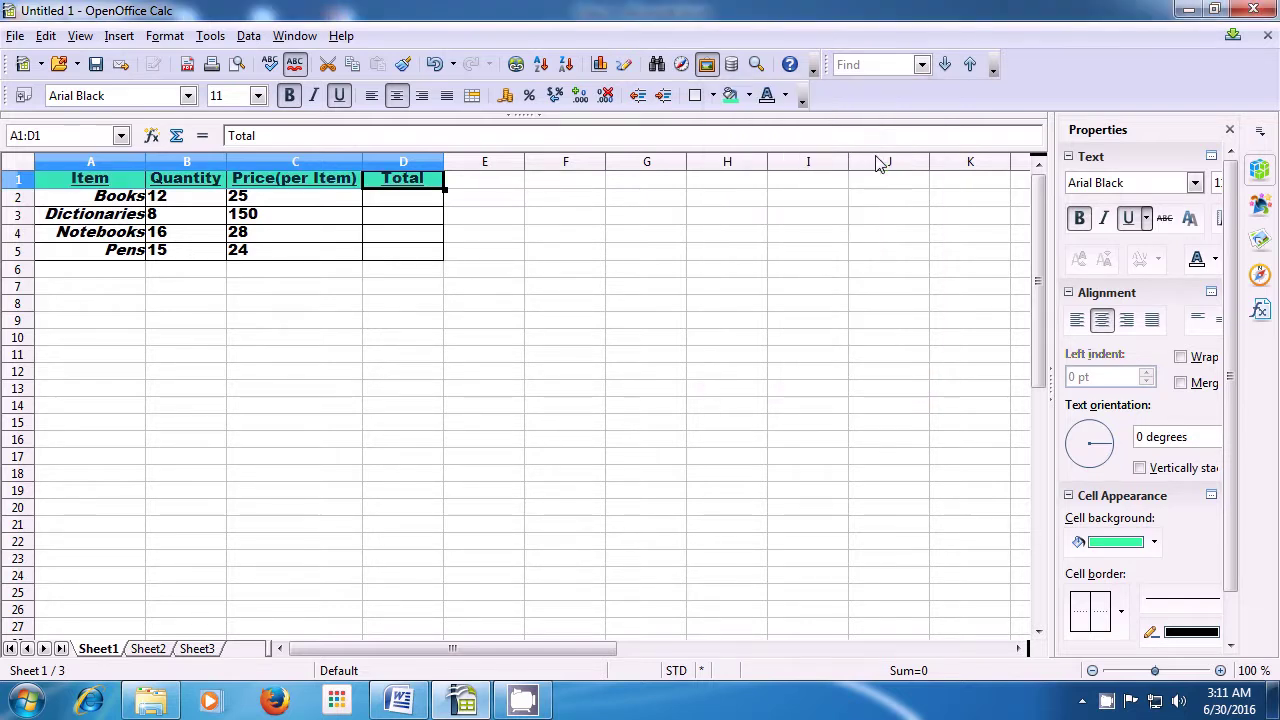
{"action": "left_click", "coordinate": [478, 323]}
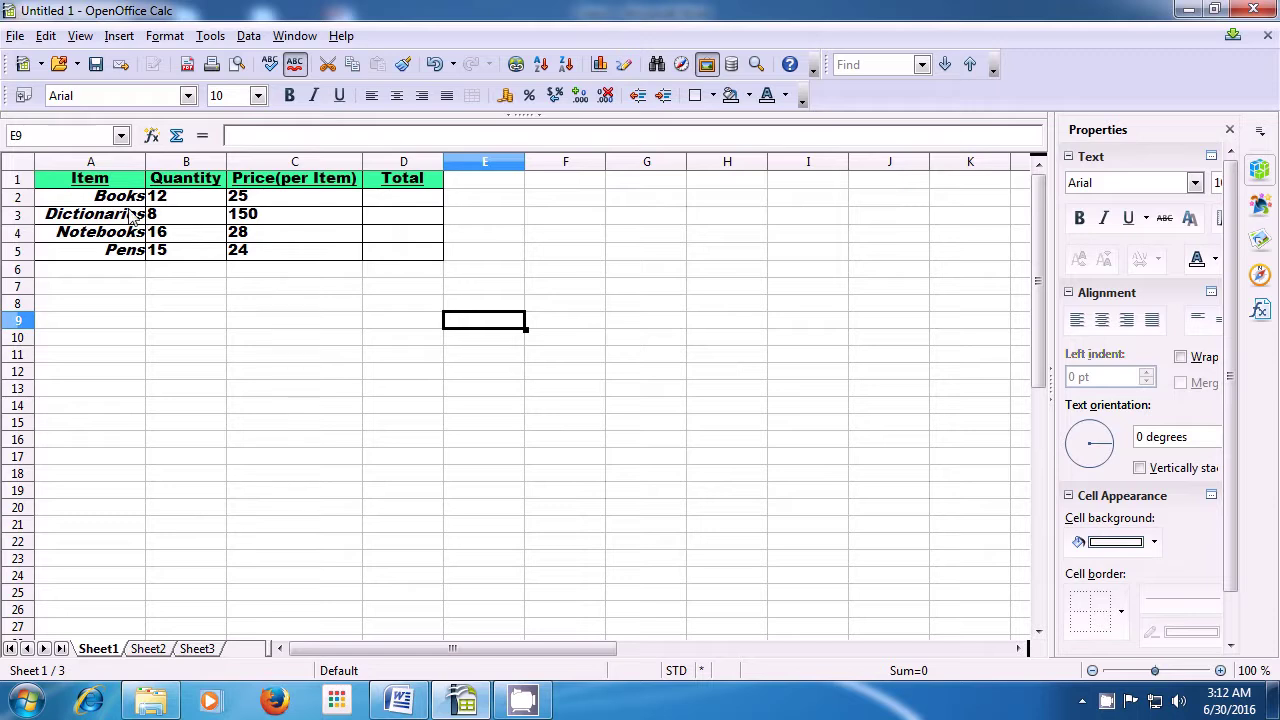
Change the font colour of the item names in cells A2:A5 to light red.
{"action": "left_click_drag", "start_coordinate": [107, 205], "coordinate": [110, 257]}
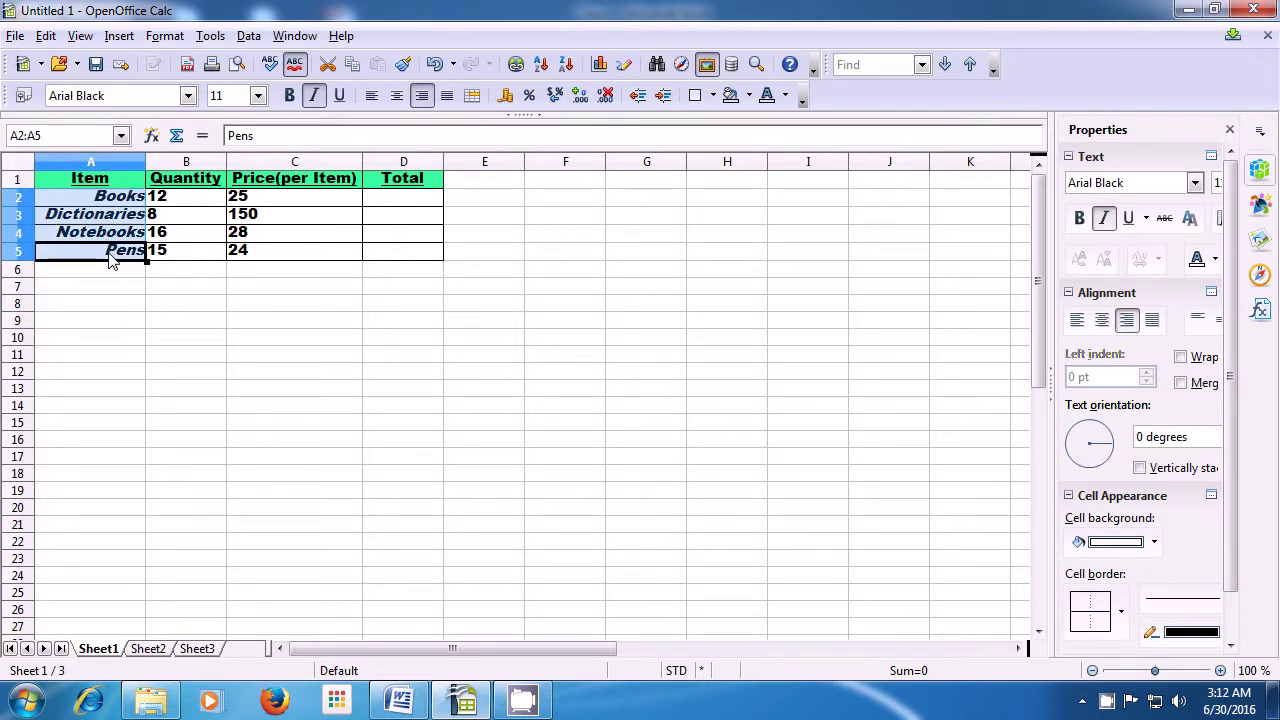
{"action": "left_click", "coordinate": [787, 97]}
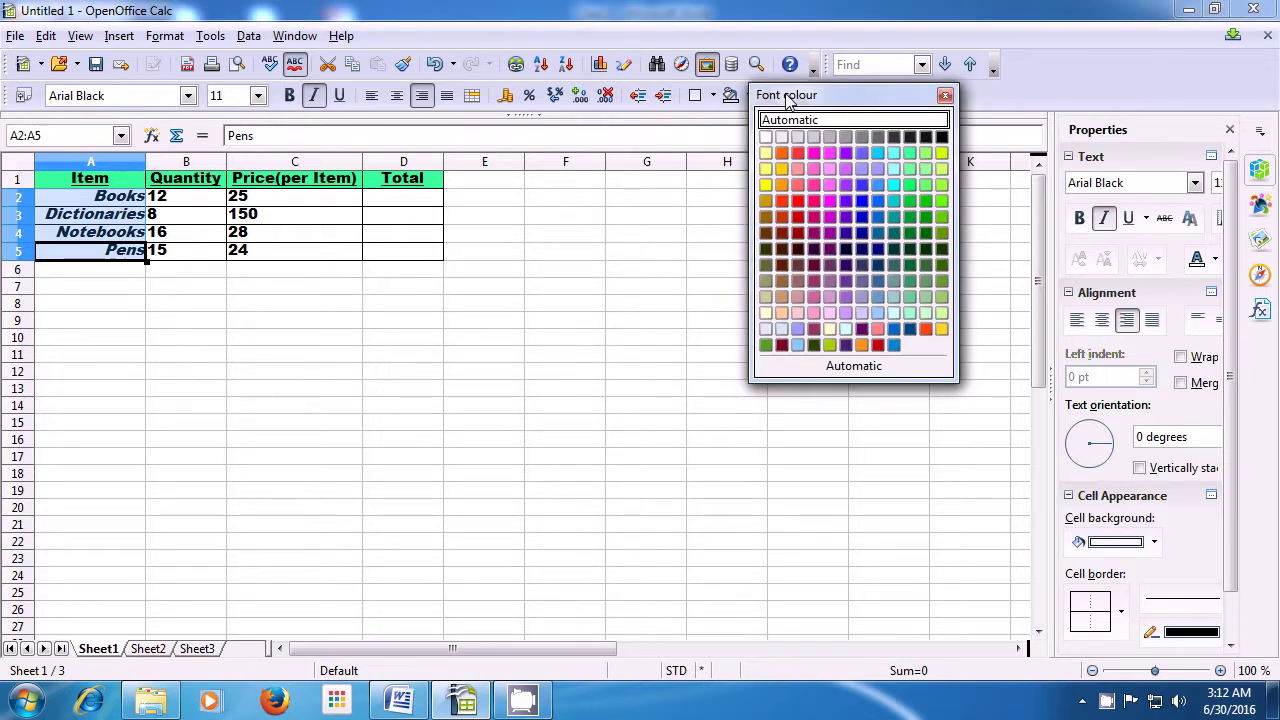
{"action": "left_click", "coordinate": [798, 155]}
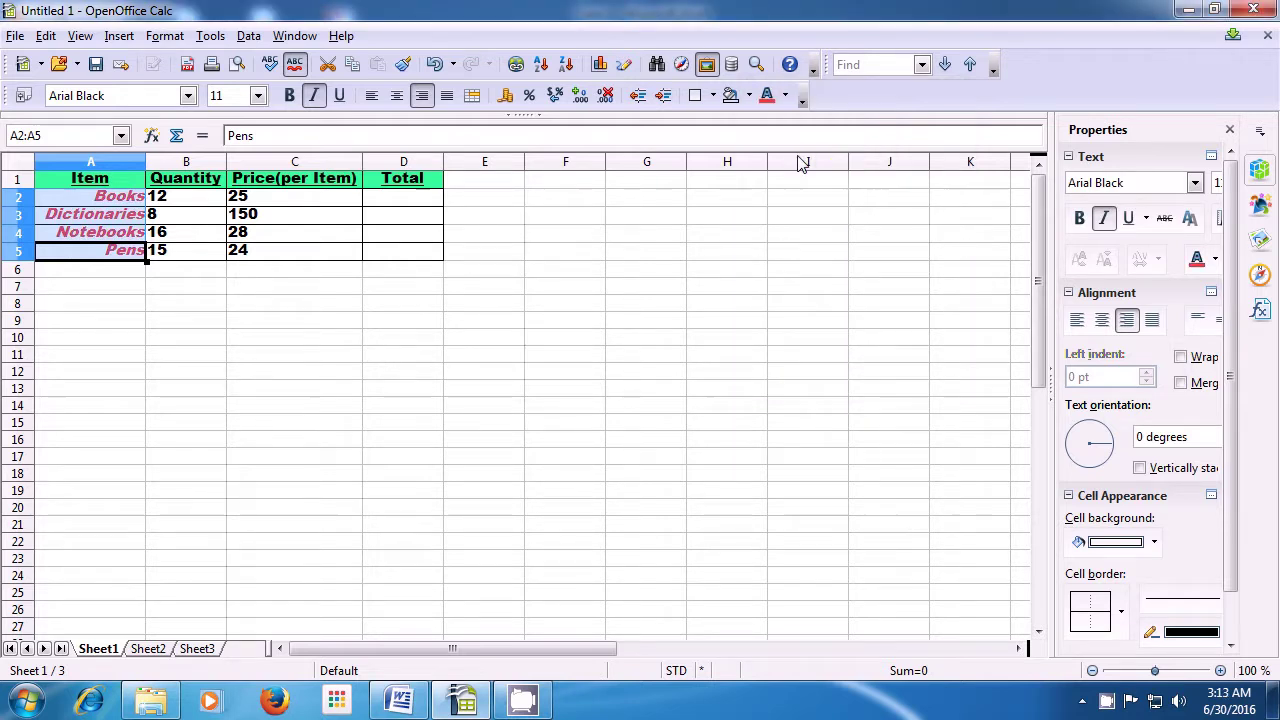
{"action": "left_click", "coordinate": [318, 339]}
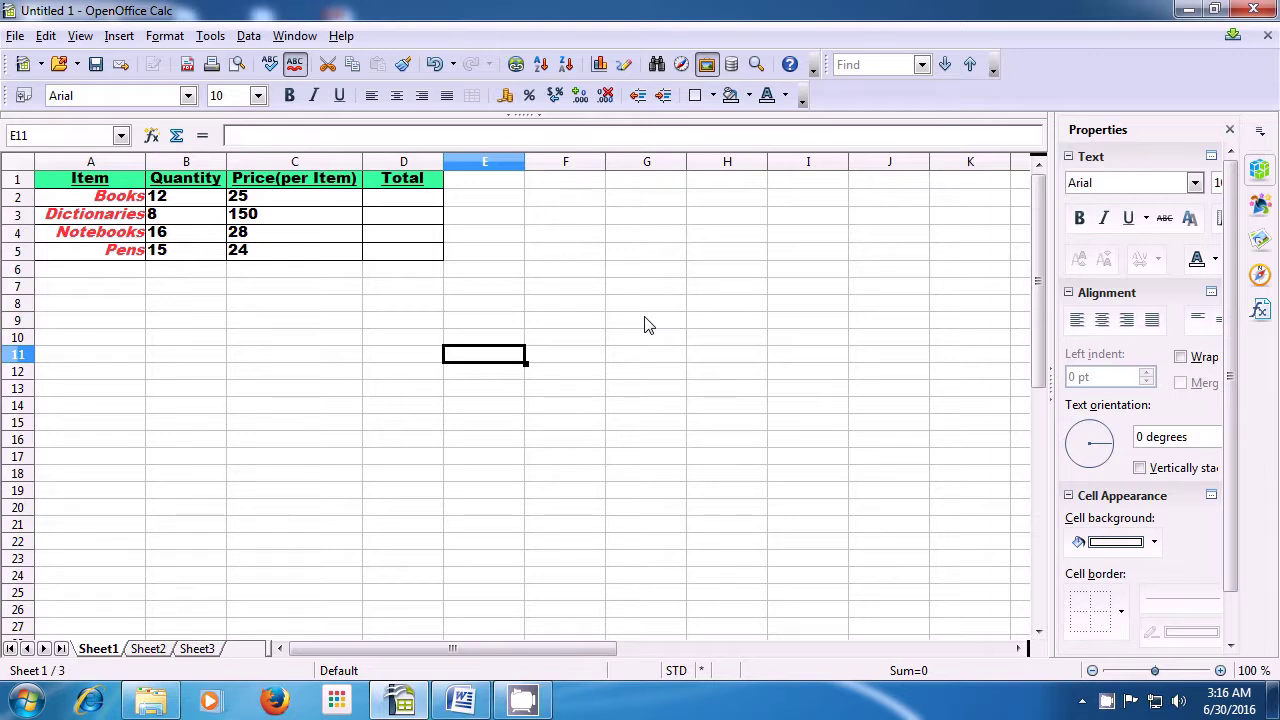
Change the heading in cell D1 to "Total AMT".
{"action": "left_click", "coordinate": [420, 183]}
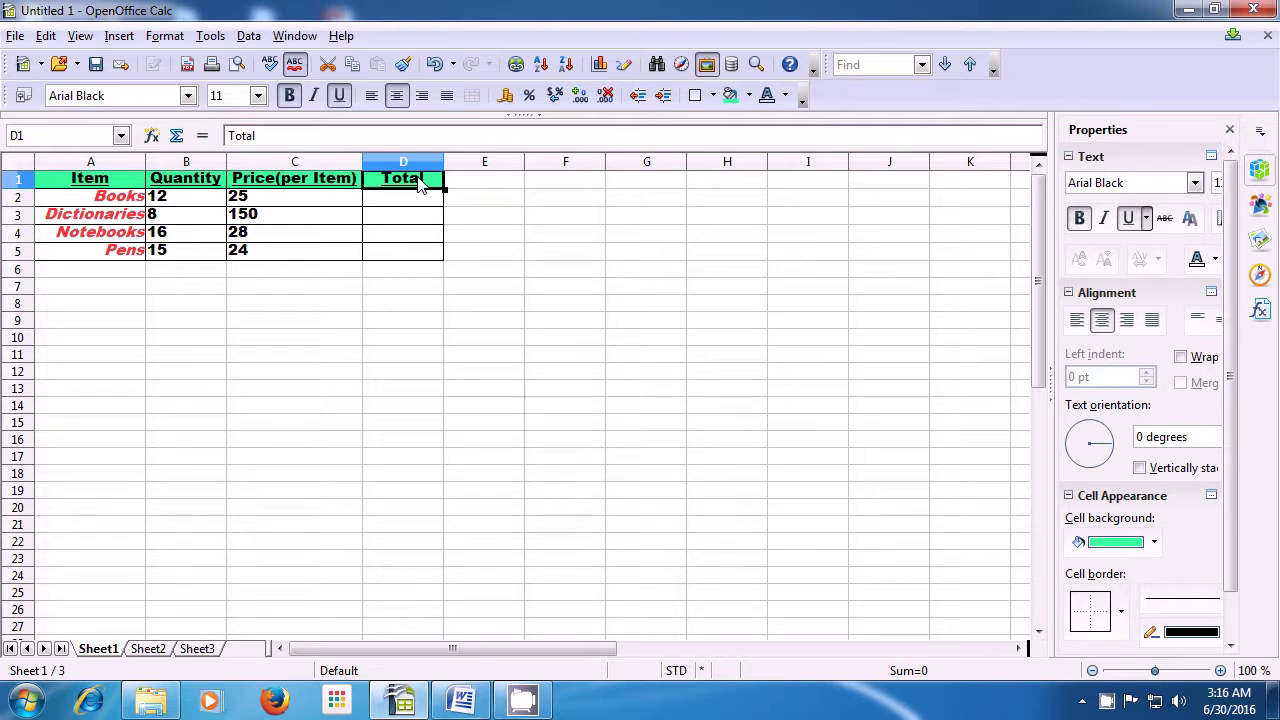
{"action": "left_click", "coordinate": [315, 136]}
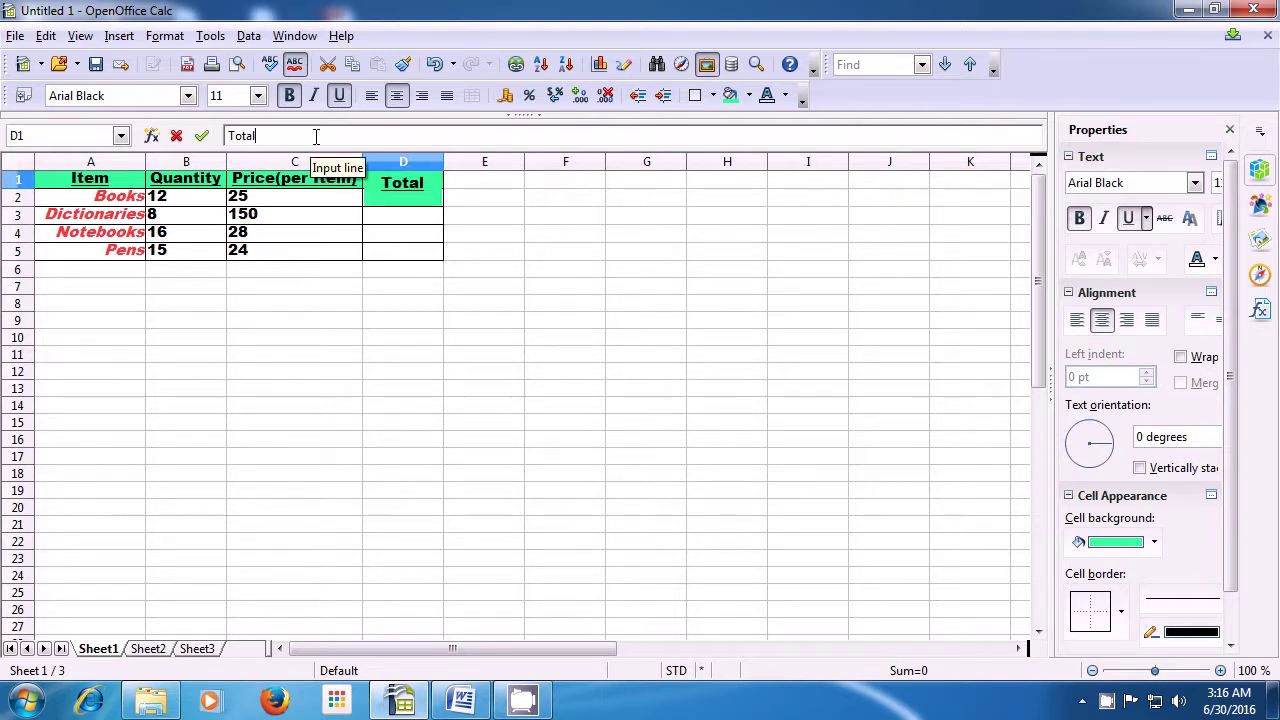
{"action": "type", "text": "A"}
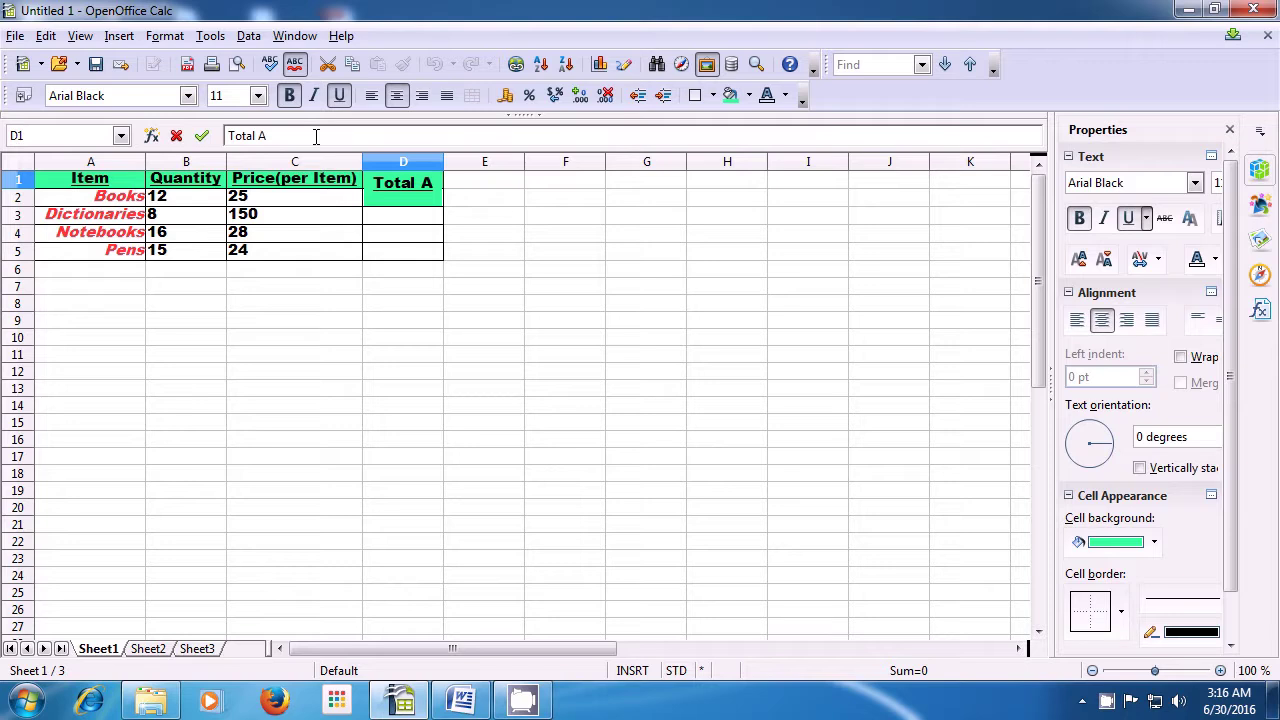
{"action": "type", "text": "NT"}
{"action": "key", "text": "BackSpace"}
{"action": "key", "text": "BackSpace"}
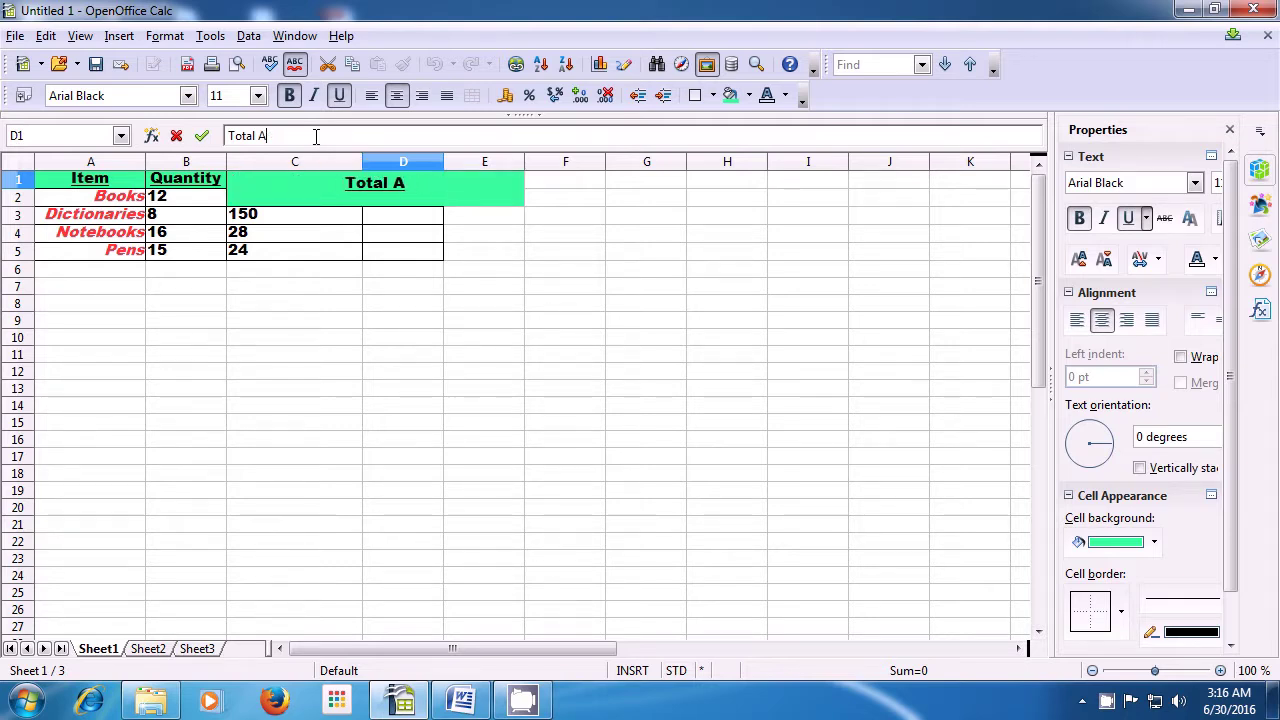
{"action": "type", "text": "MT"}
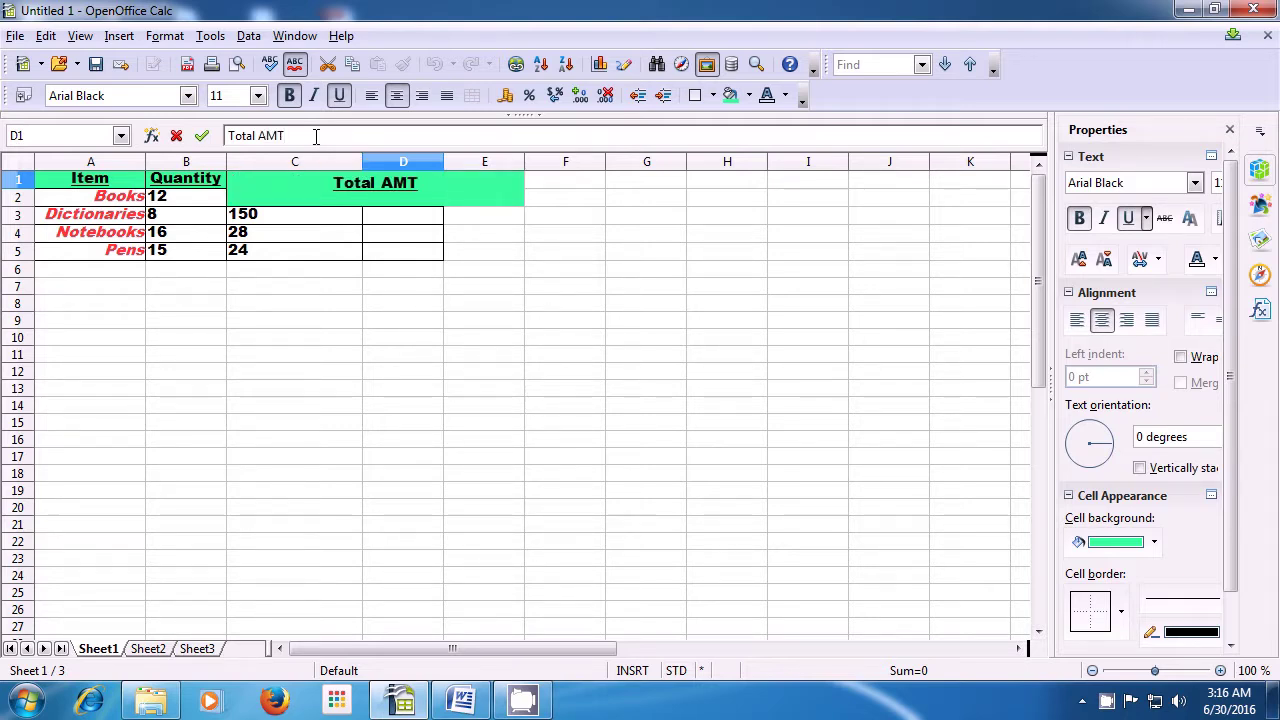
{"action": "left_click", "coordinate": [422, 308]}
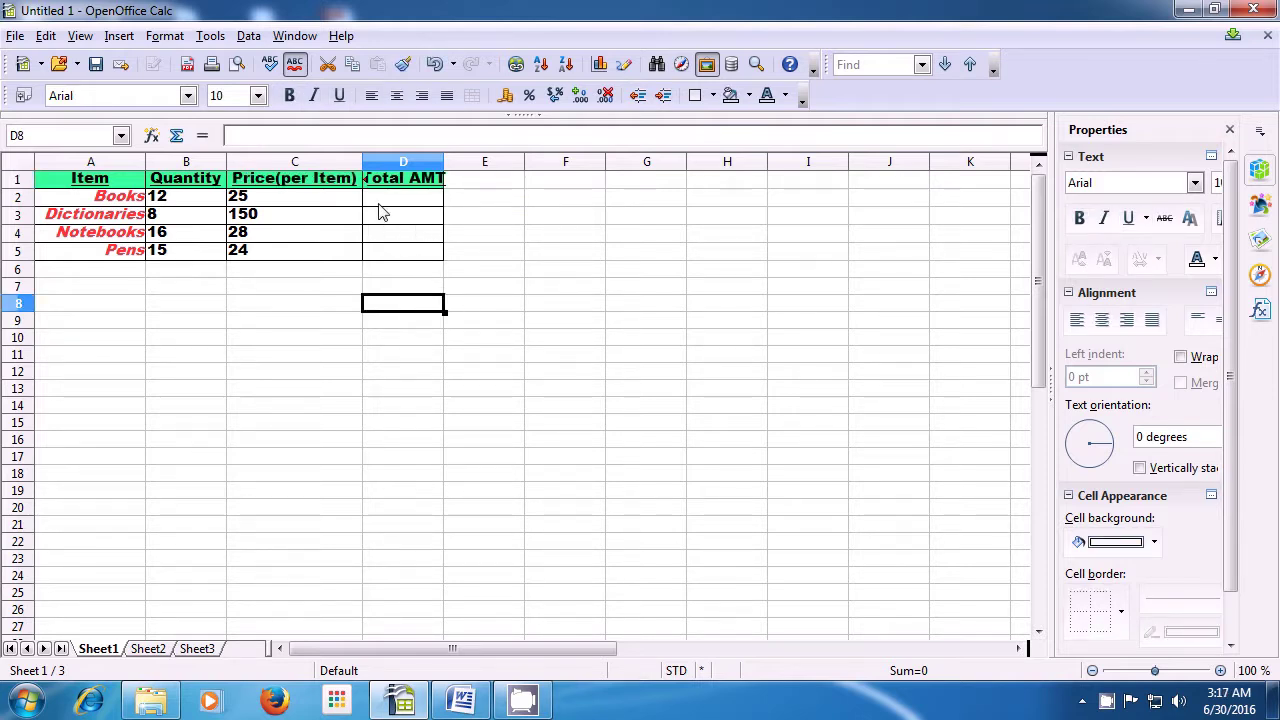
Auto-fit the width of column D to its "Total AMT" heading.
{"action": "left_click", "coordinate": [443, 159]}
{"action": "left_click", "coordinate": [443, 159]}
{"action": "double_click", "coordinate": [443, 159]}
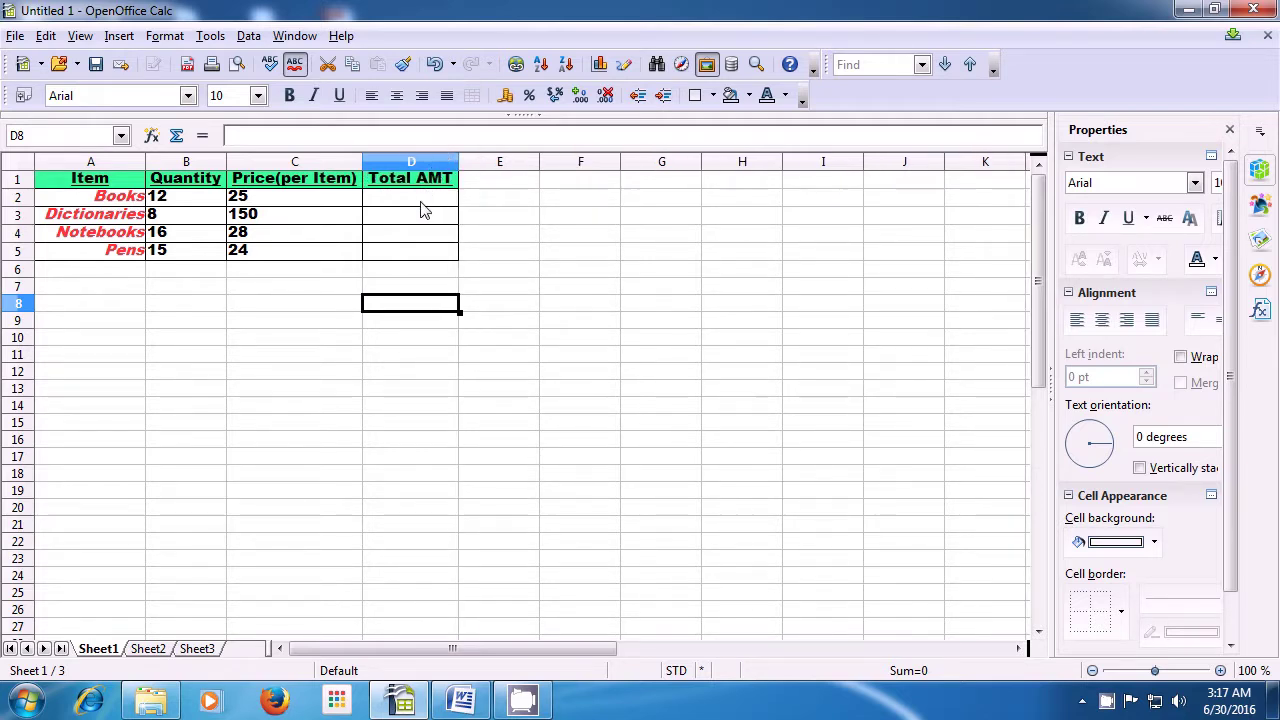
Enter the formula =PRODUCT(B2:C2) in cell D2 to multiply the Books quantity by its price.
{"action": "left_click", "coordinate": [421, 202]}
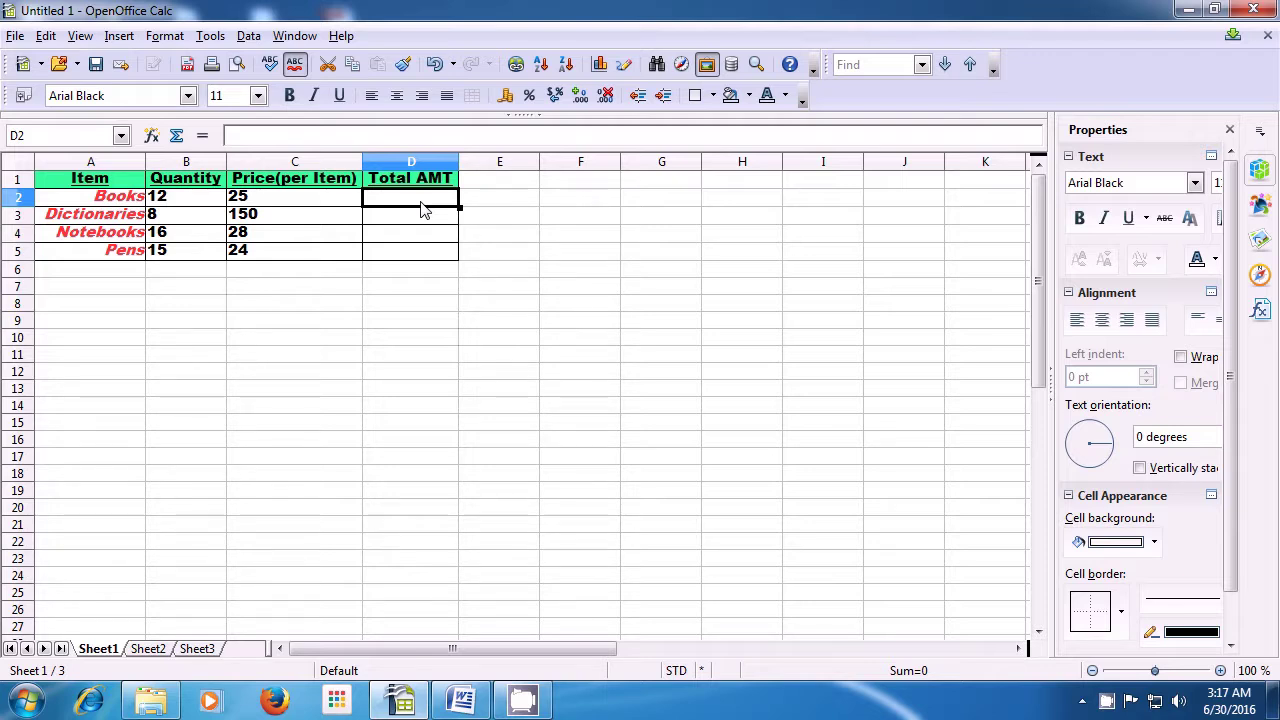
{"action": "type", "text": "="}
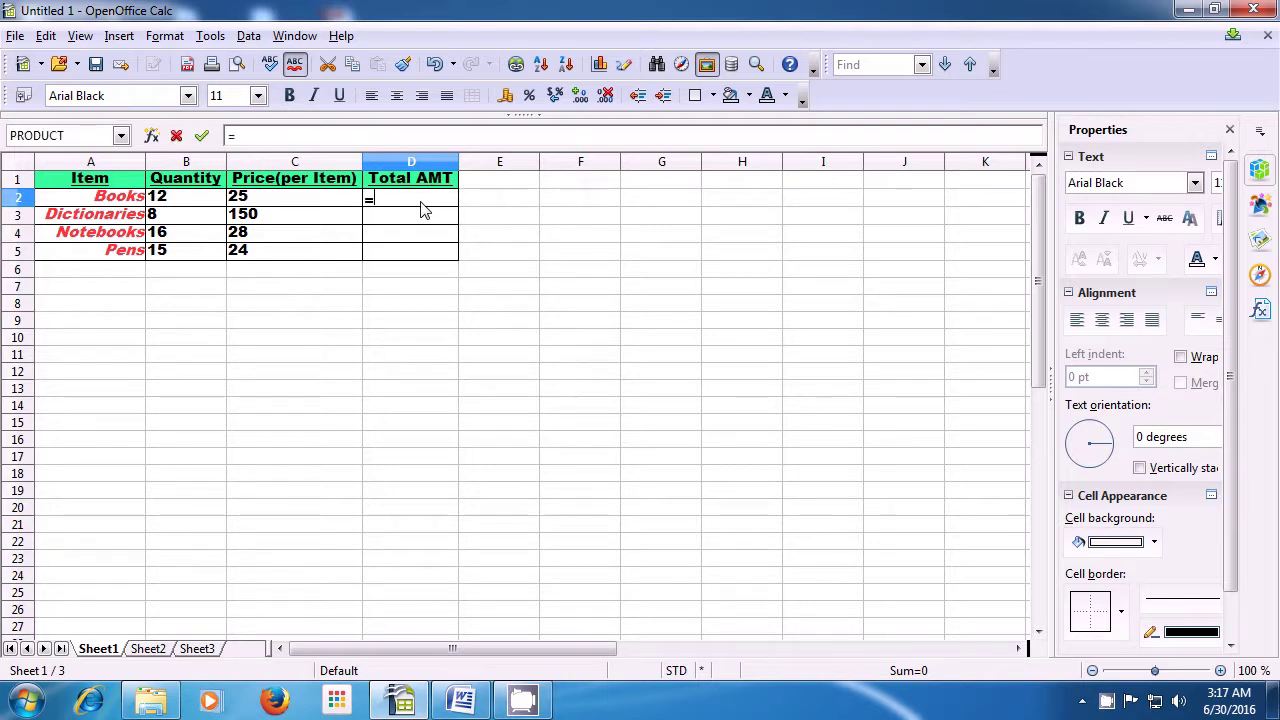
{"action": "type", "text": "prod"}
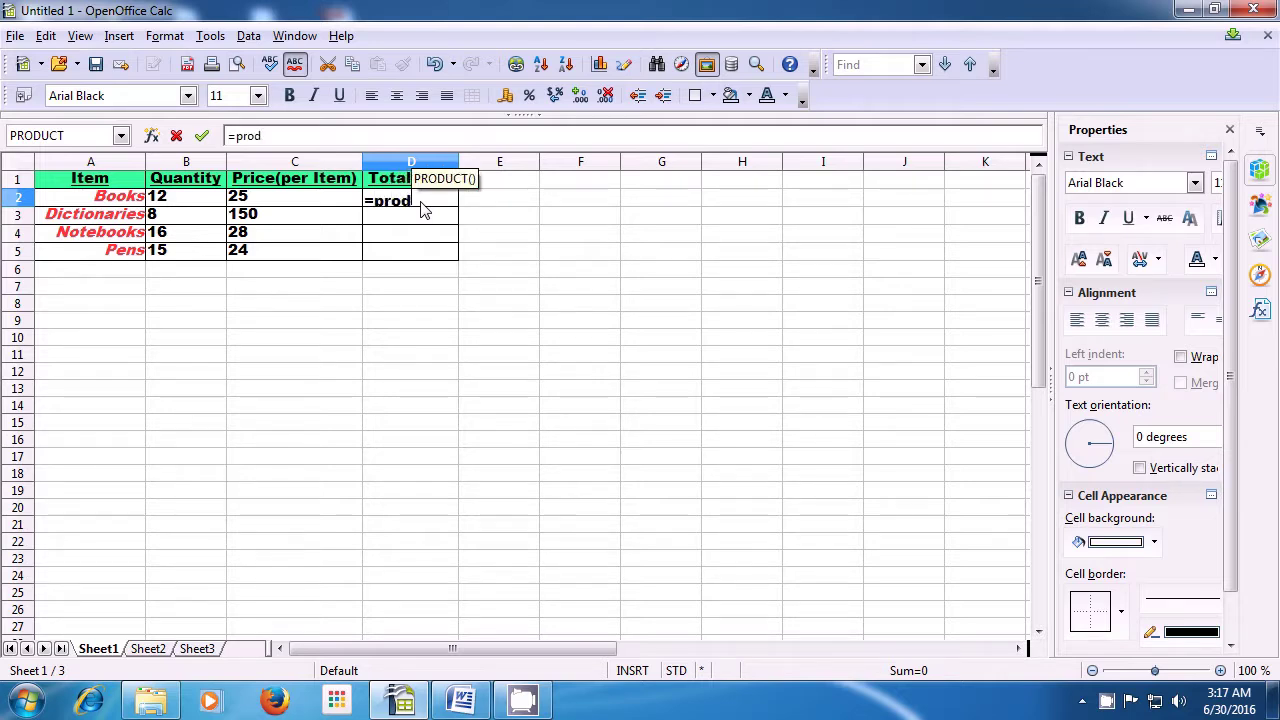
{"action": "type", "text": "uct"}
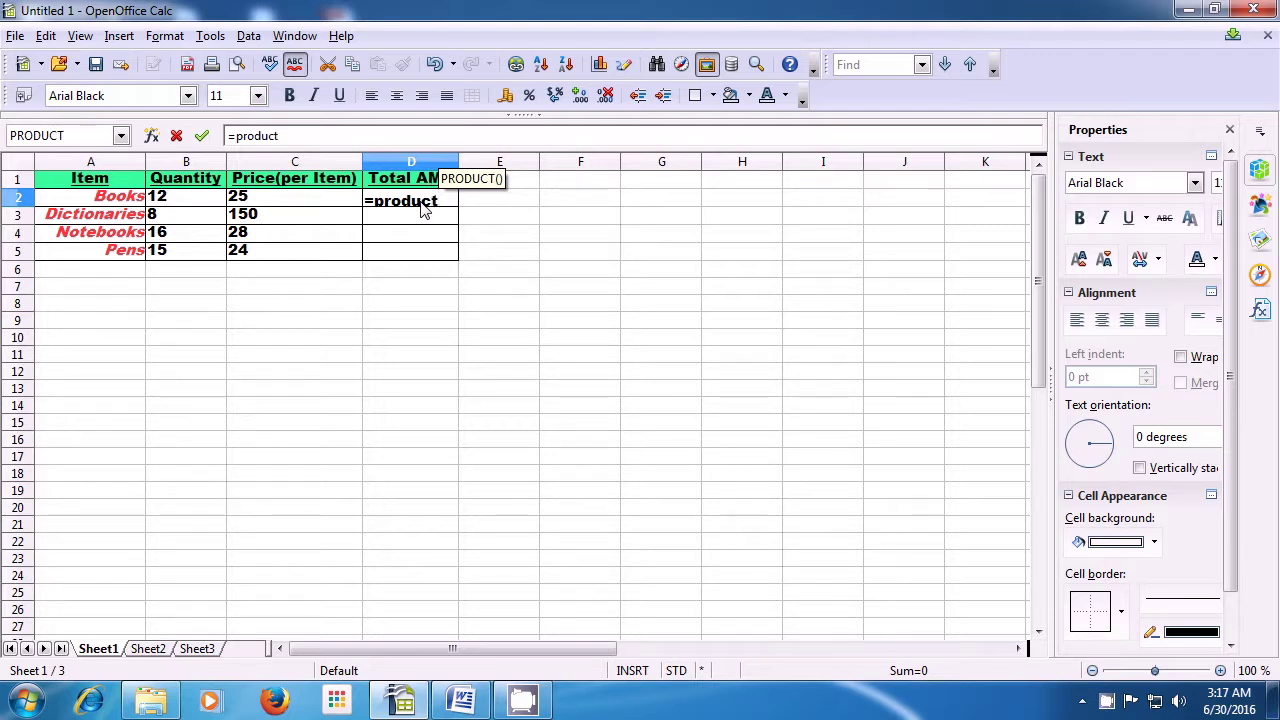
{"action": "type", "text": "("}
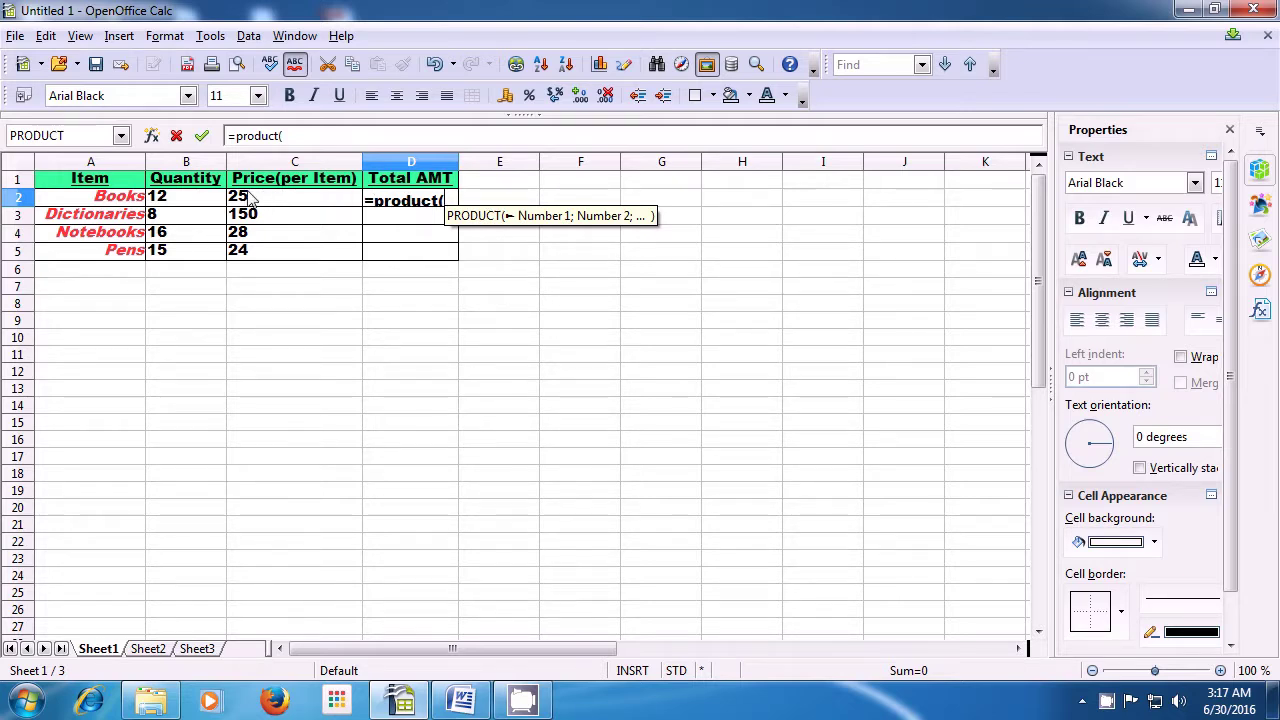
{"action": "left_click", "coordinate": [198, 200]}
{"action": "left_click_drag", "start_coordinate": [198, 200], "coordinate": [256, 207]}
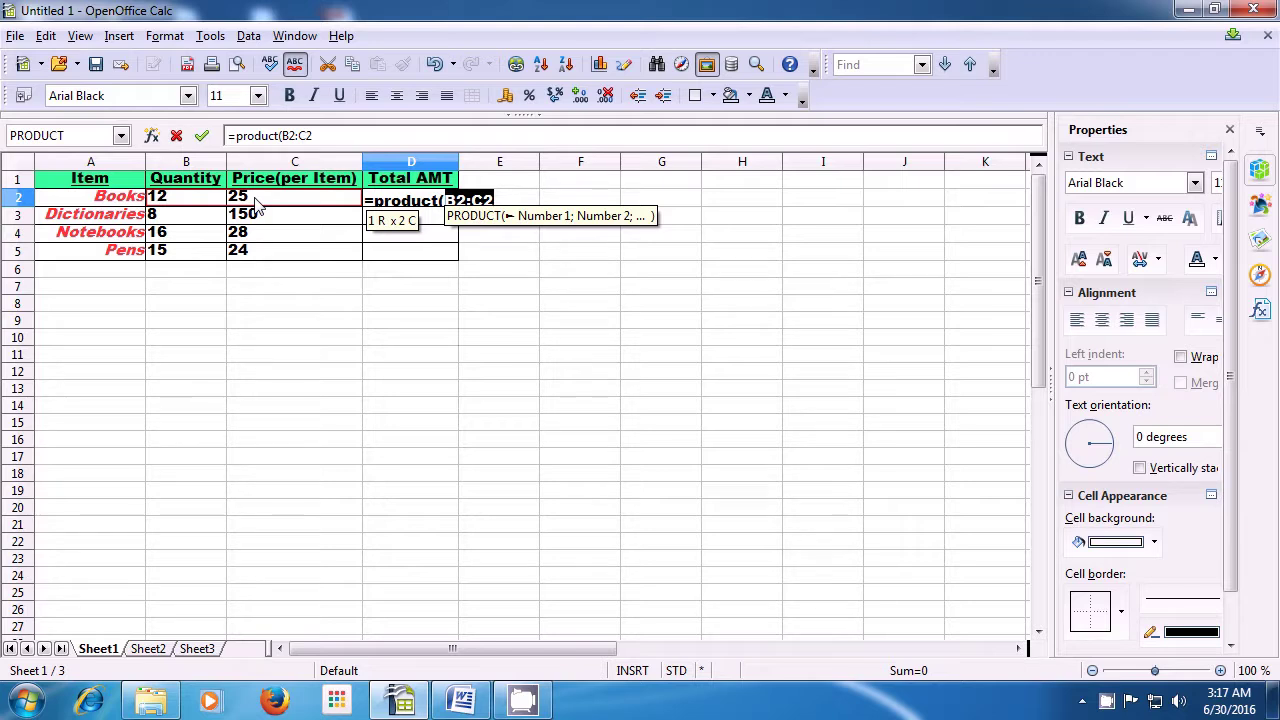
{"action": "type", "text": ")"}
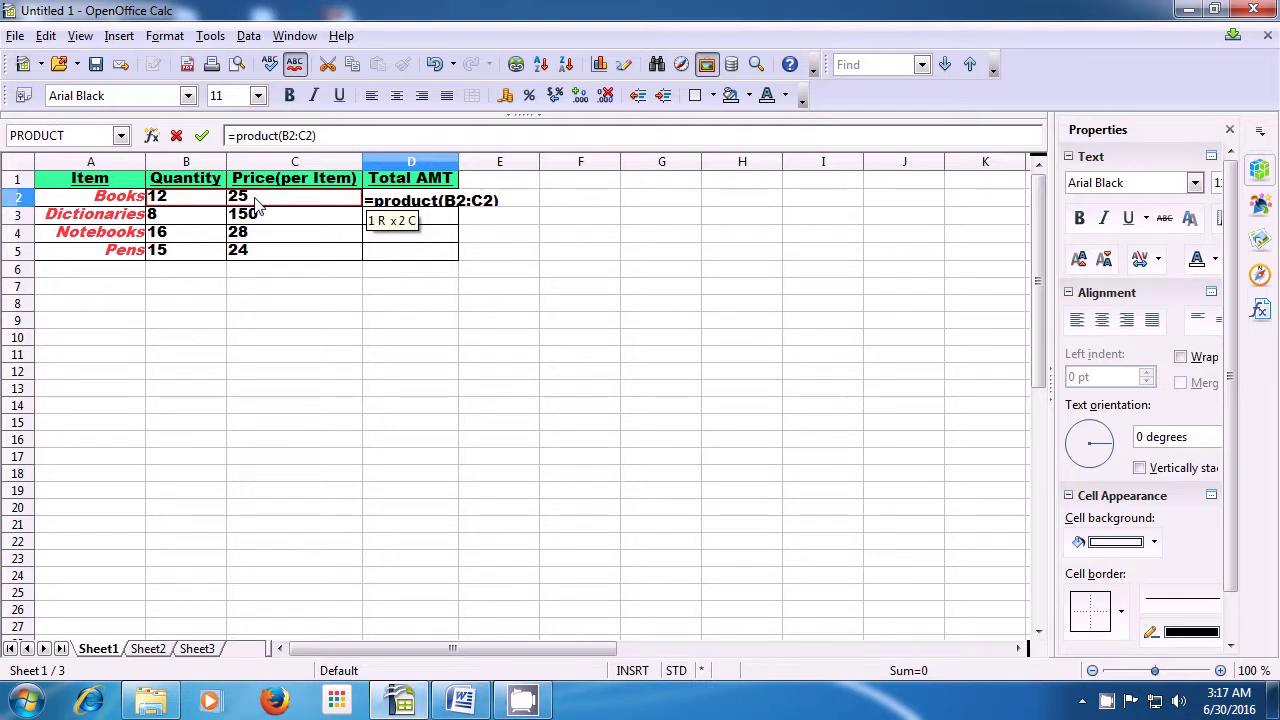
{"action": "key", "text": "Return"}
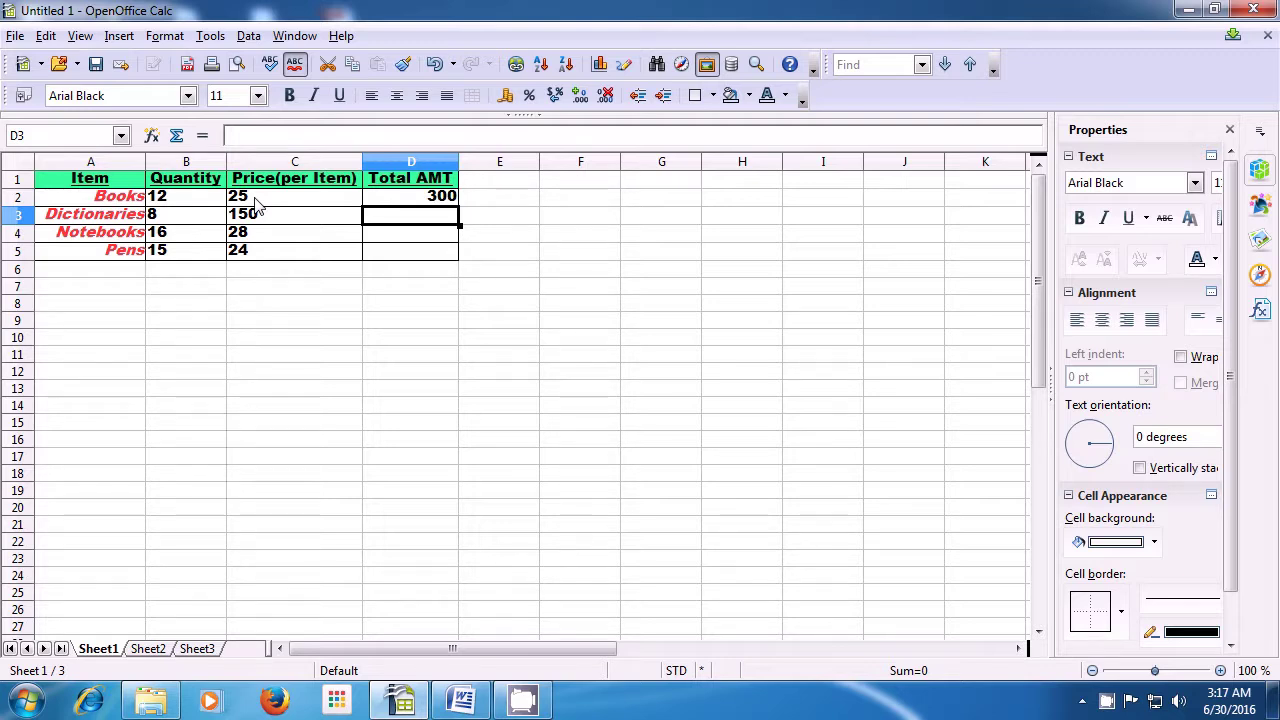
Copy the product formula from D2 down through D5 to calculate the total amount for the remaining items.
{"action": "left_click", "coordinate": [405, 200]}
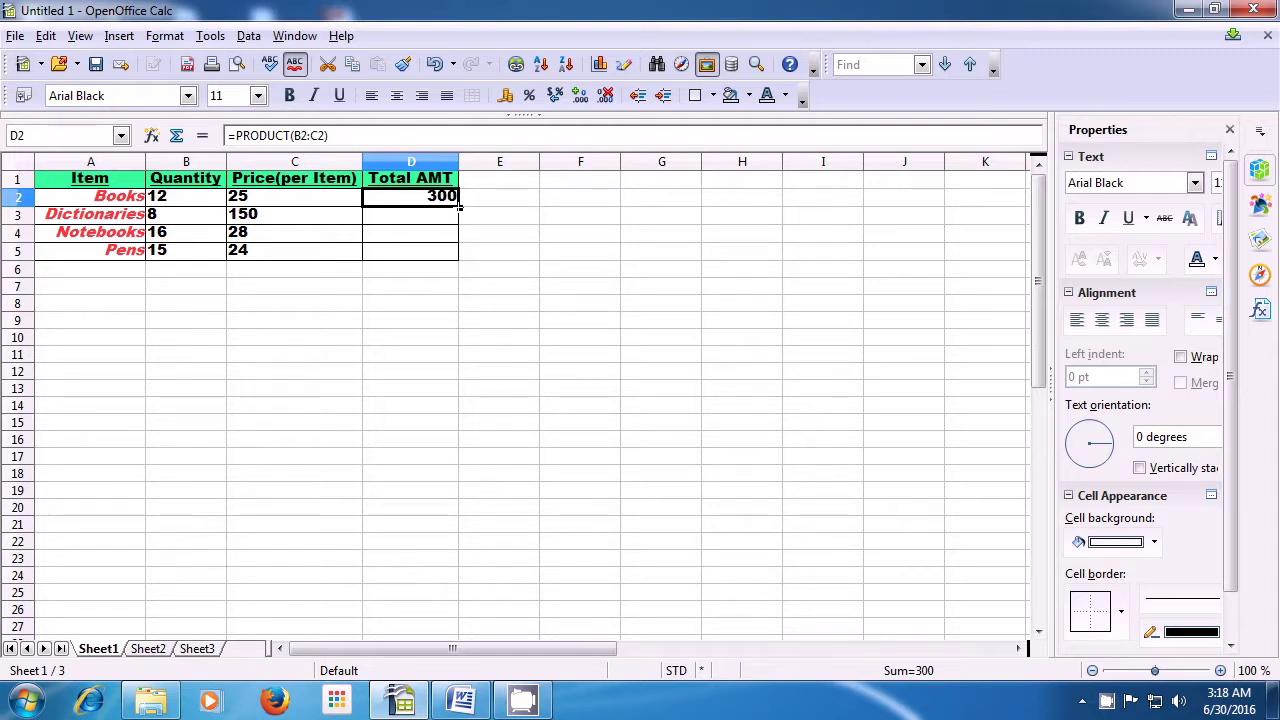
{"action": "left_click_drag", "start_coordinate": [458, 207], "coordinate": [458, 258]}
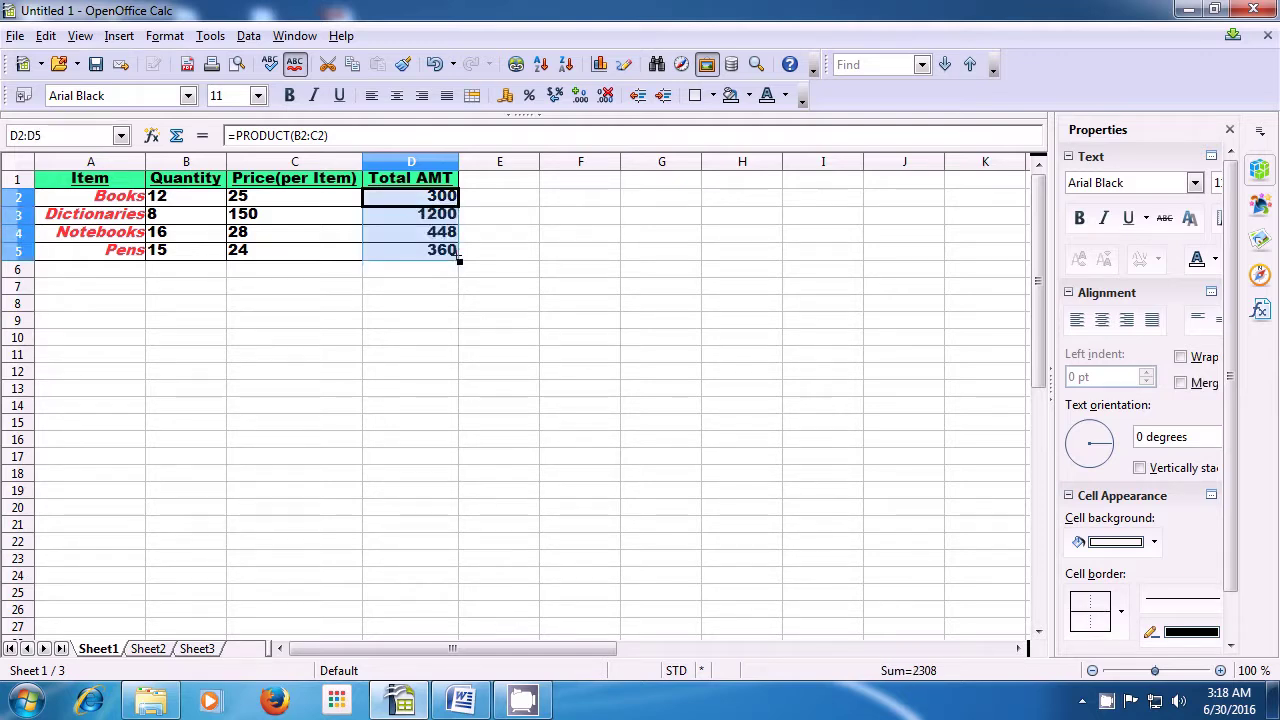
{"action": "left_click", "coordinate": [433, 276]}
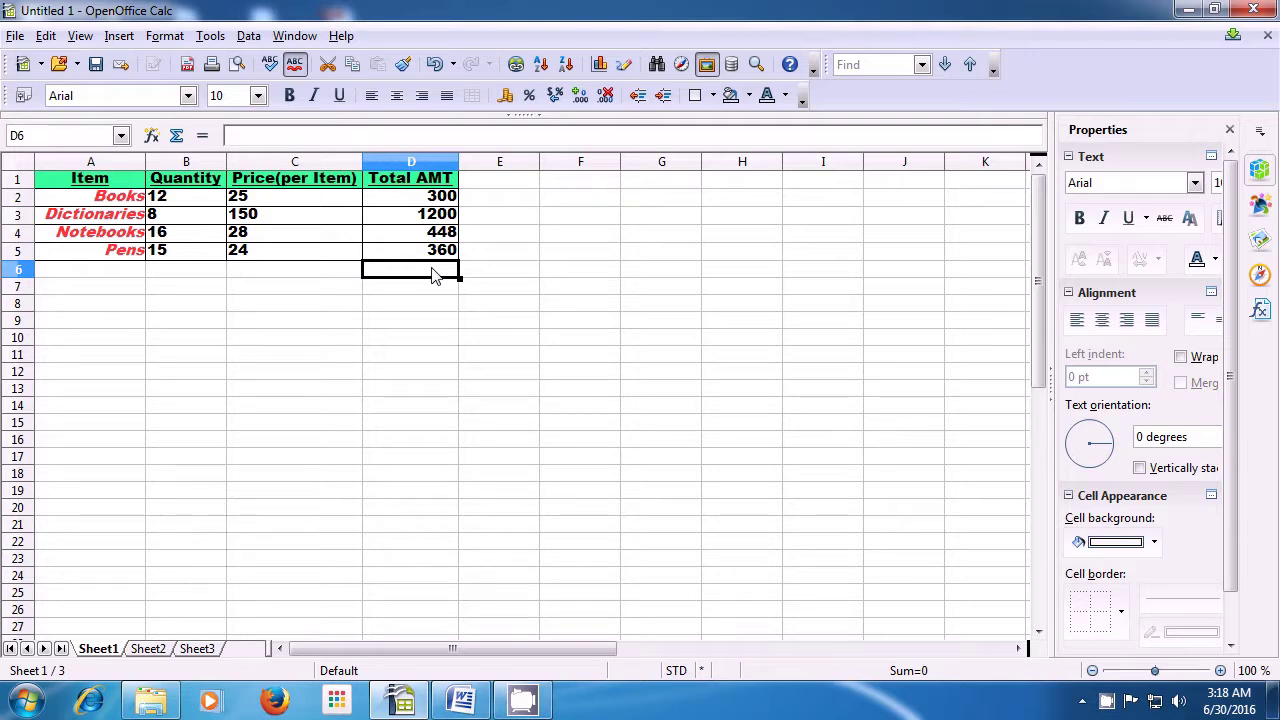
Enter the label "total items" in cell A6 below the item names.
{"action": "left_click", "coordinate": [92, 276]}
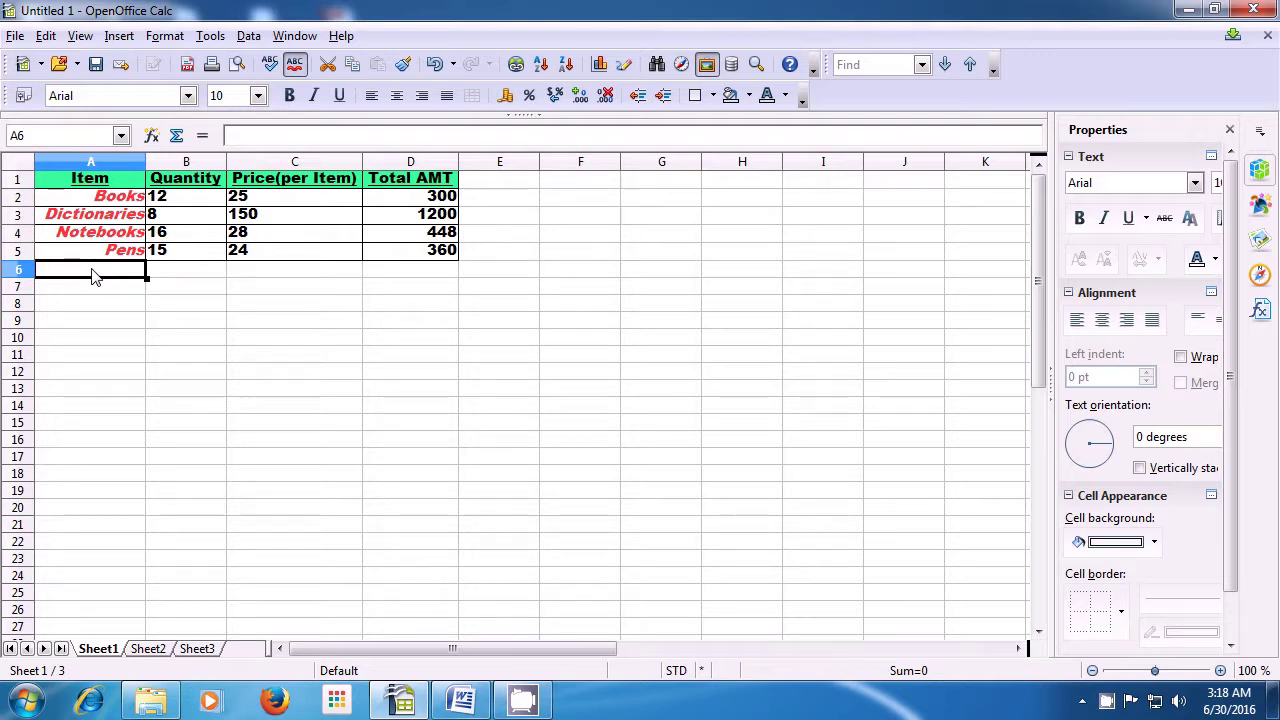
{"action": "type", "text": "tot"}
{"action": "type", "text": "a"}
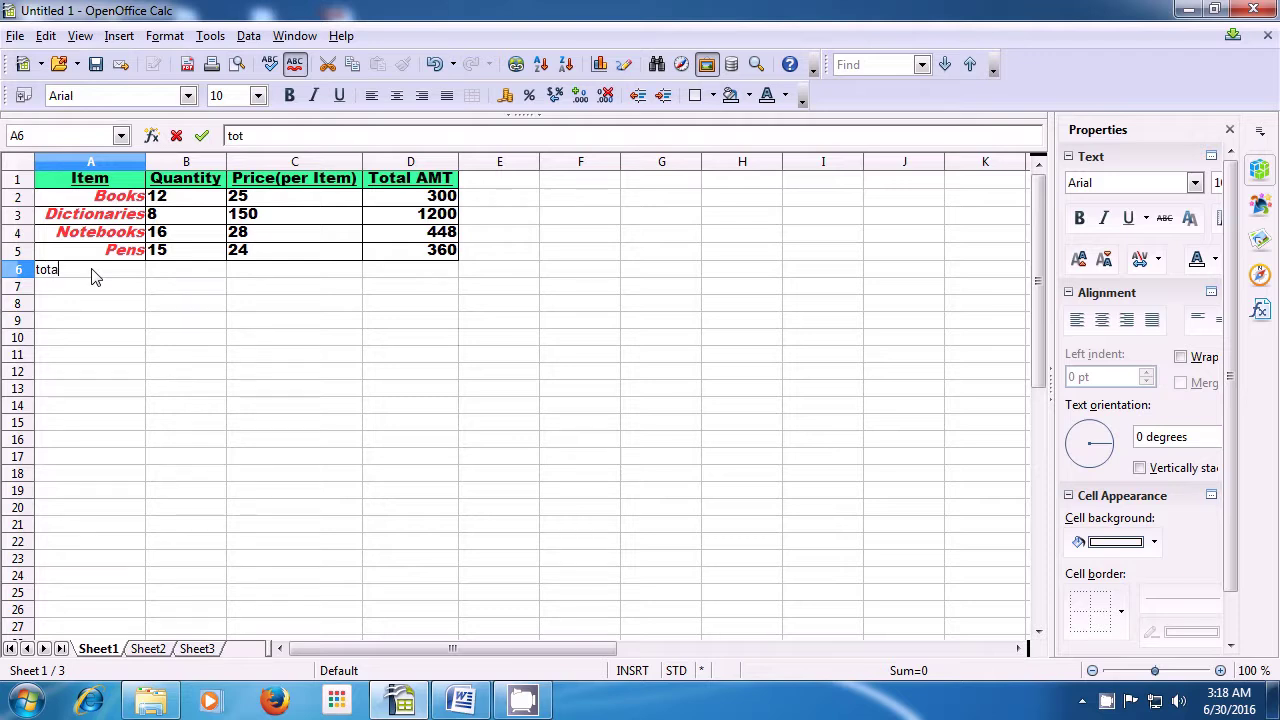
{"action": "type", "text": "l items"}
Enter the formula =SUM(B2:B5) in cell B6 to add up the quantities.
{"action": "left_click", "coordinate": [165, 278]}
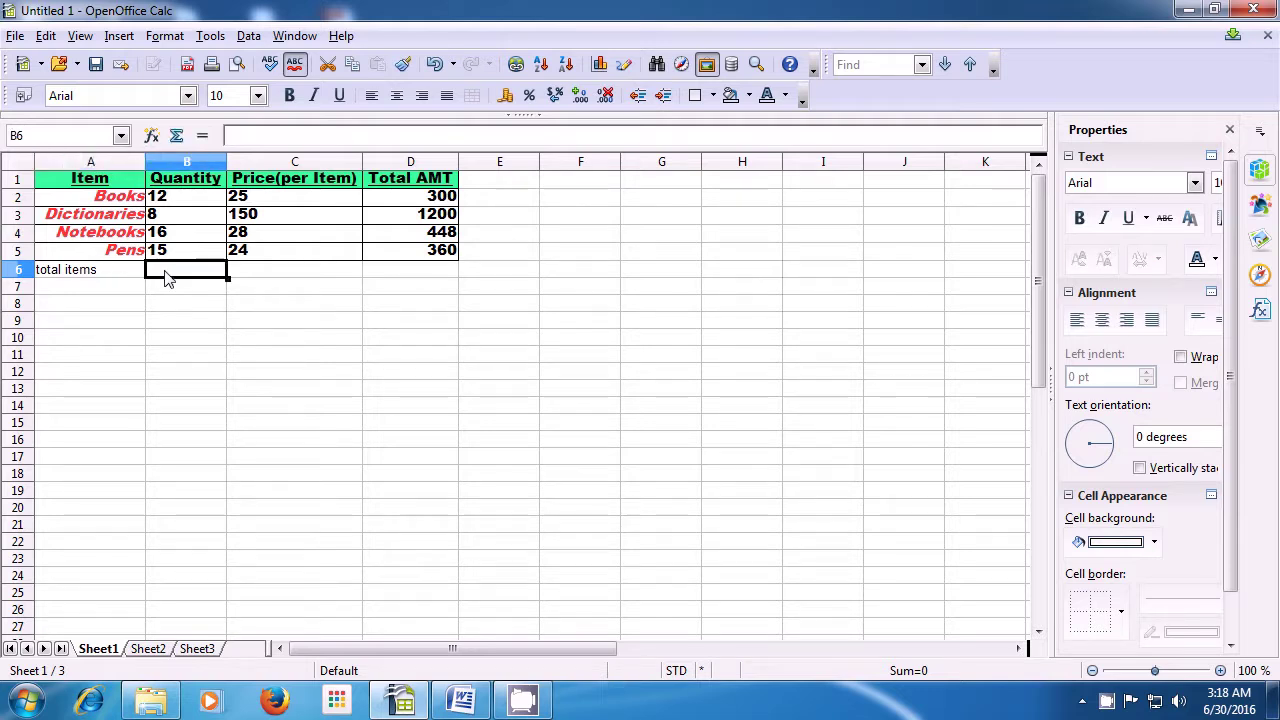
{"action": "type", "text": "="}
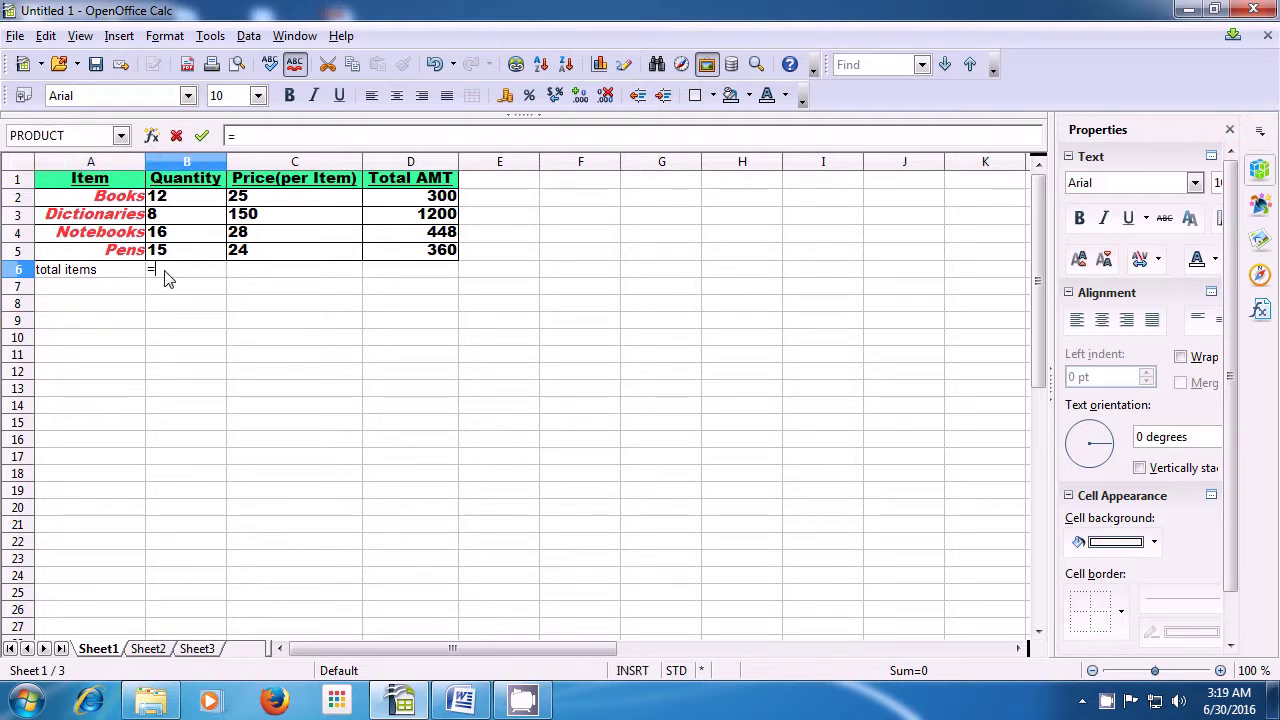
{"action": "type", "text": "sum"}
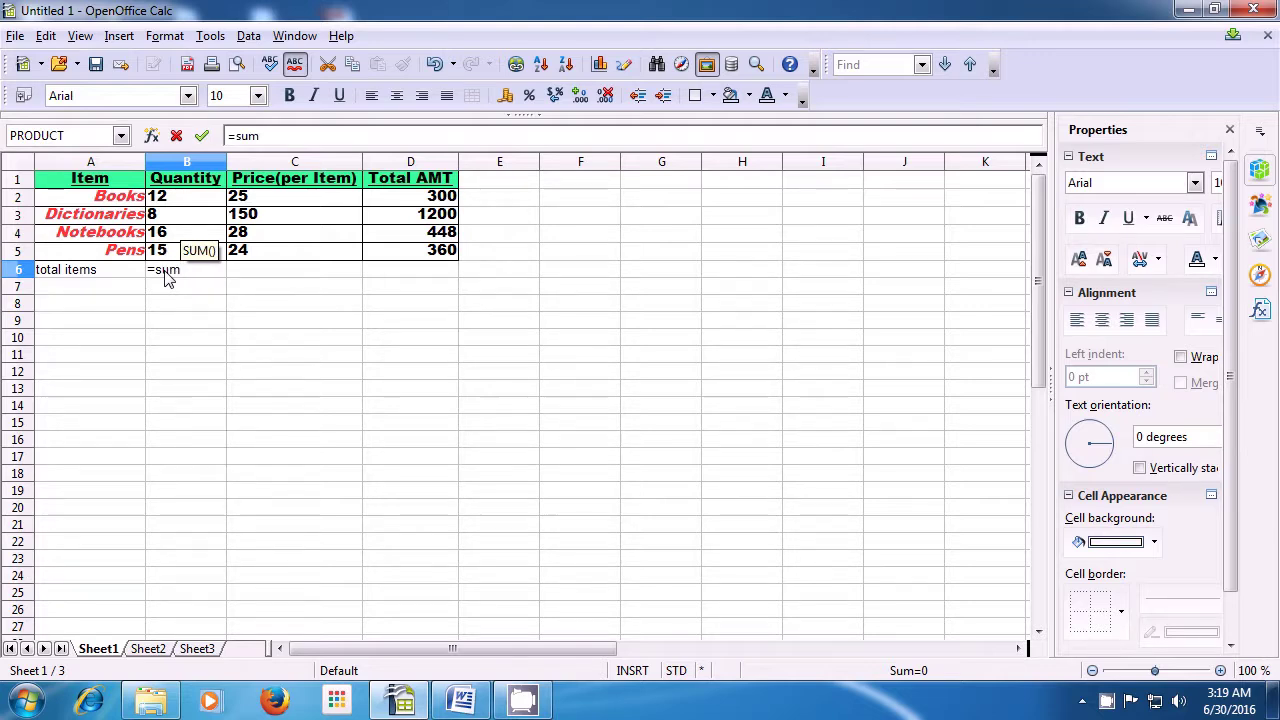
{"action": "type", "text": "("}
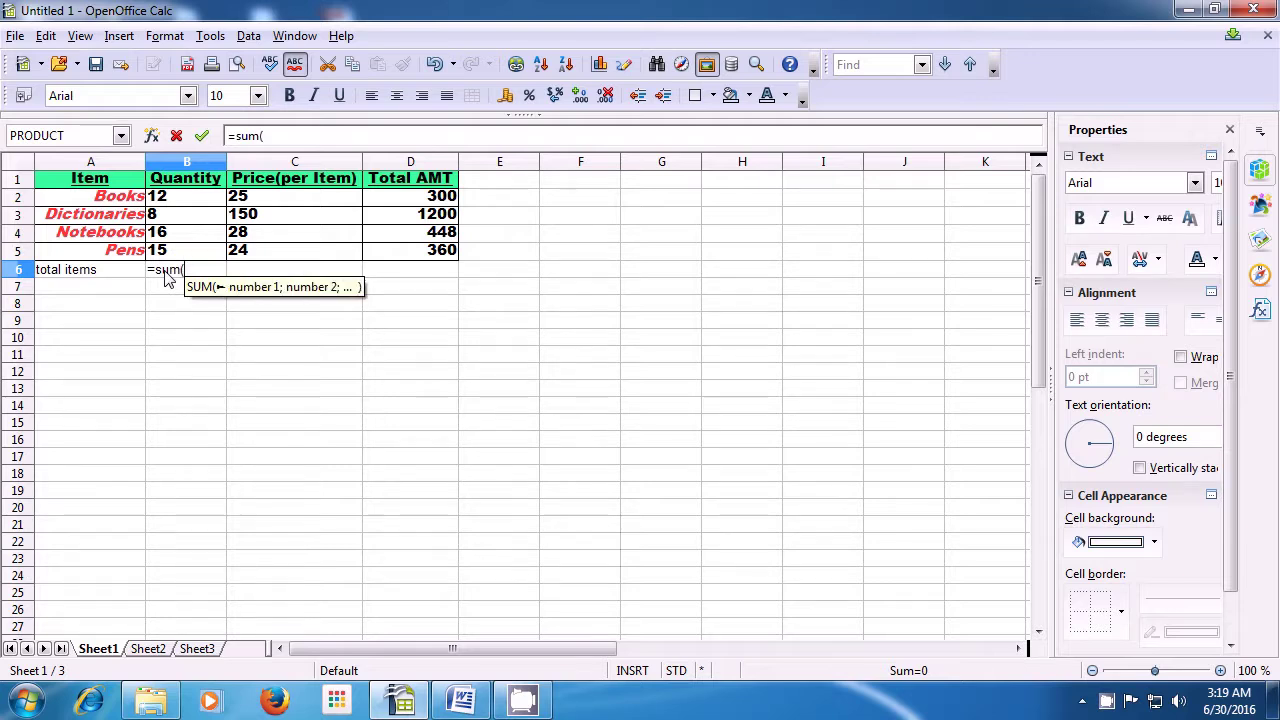
{"action": "key", "text": "Up"}
{"action": "key", "text": "Up"}
{"action": "key", "text": "Up"}
{"action": "key", "text": "Up"}
{"action": "key", "text": "shift+Down"}
{"action": "key", "text": "shift+Down"}
{"action": "key", "text": "shift+Down"}
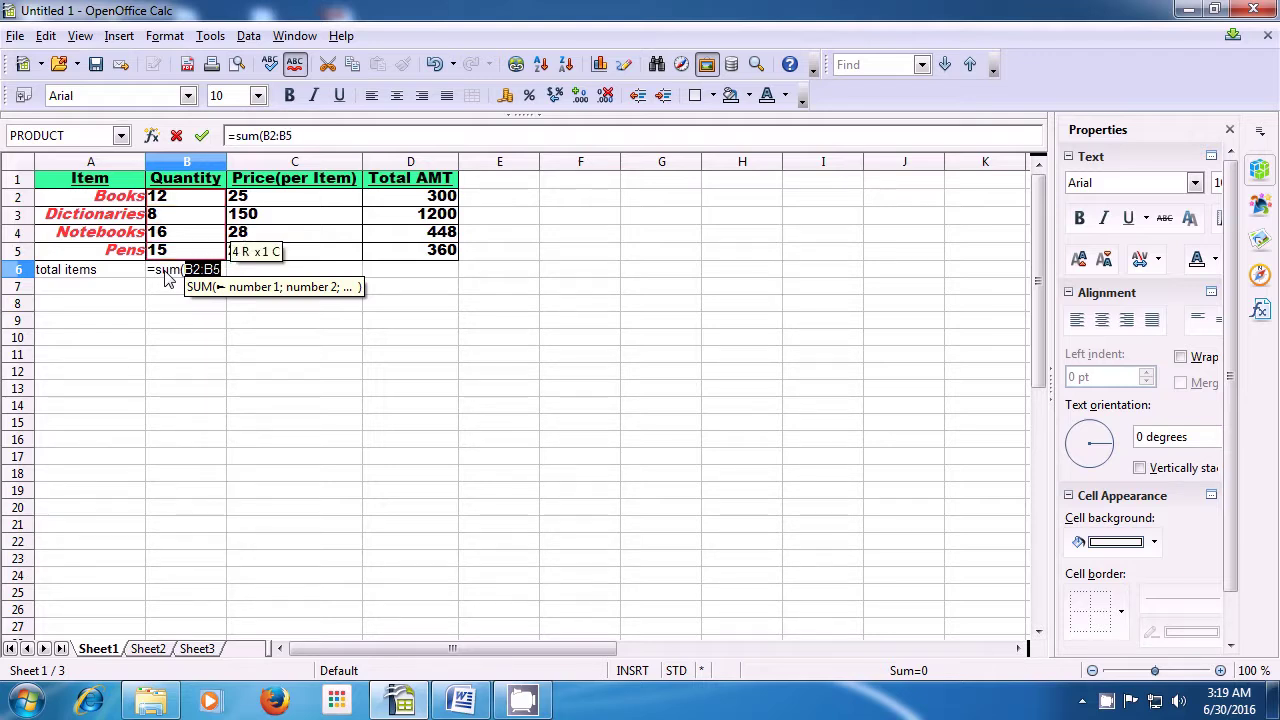
{"action": "type", "text": ")"}
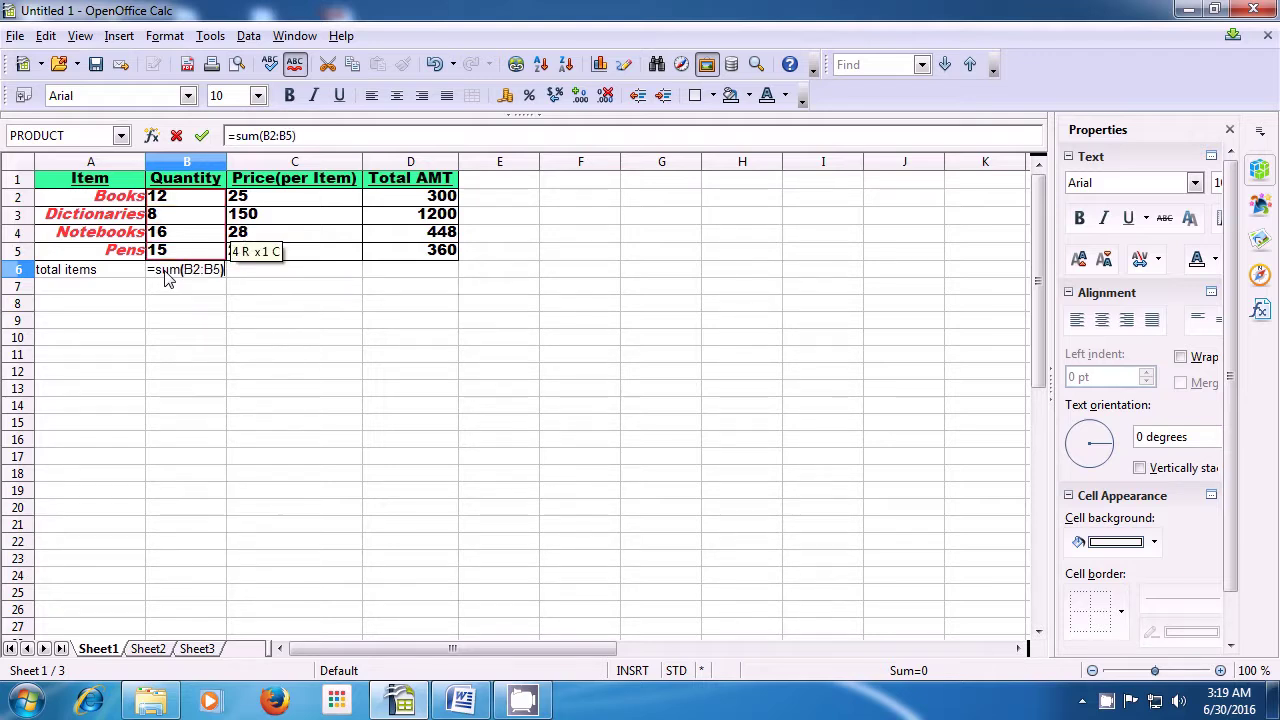
{"action": "key", "text": "Return"}
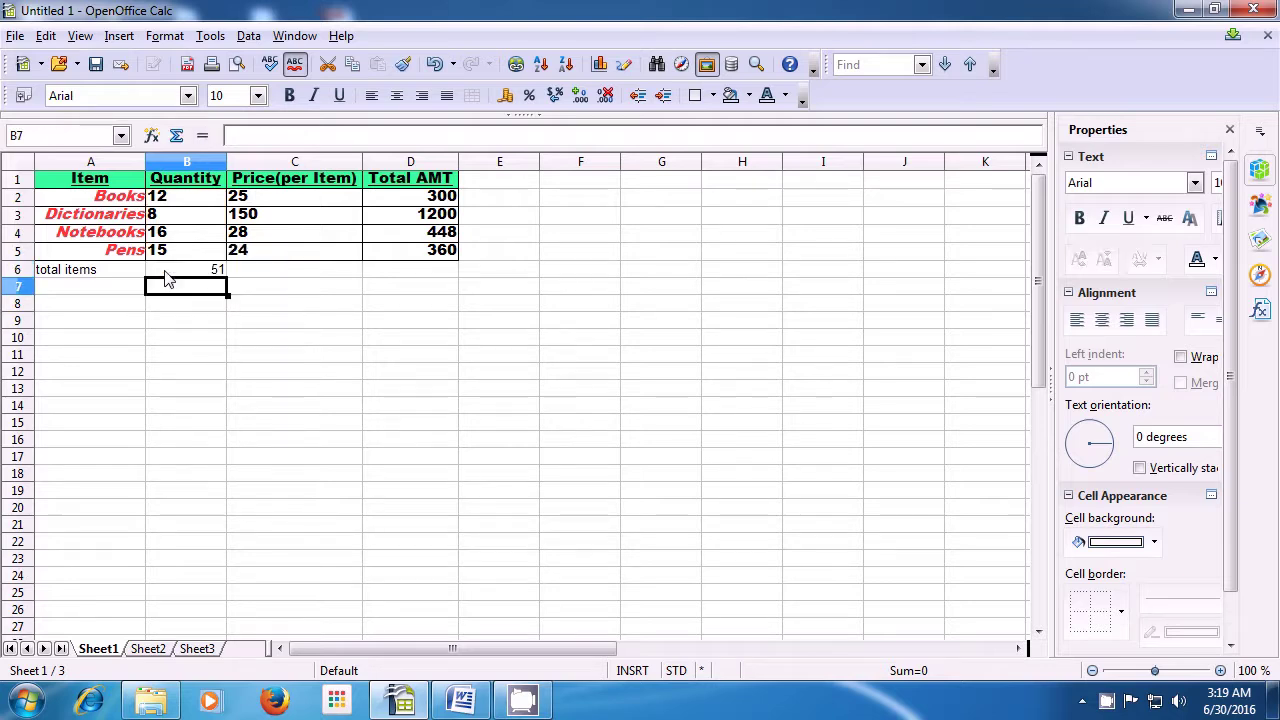
{"action": "left_click", "coordinate": [166, 272]}
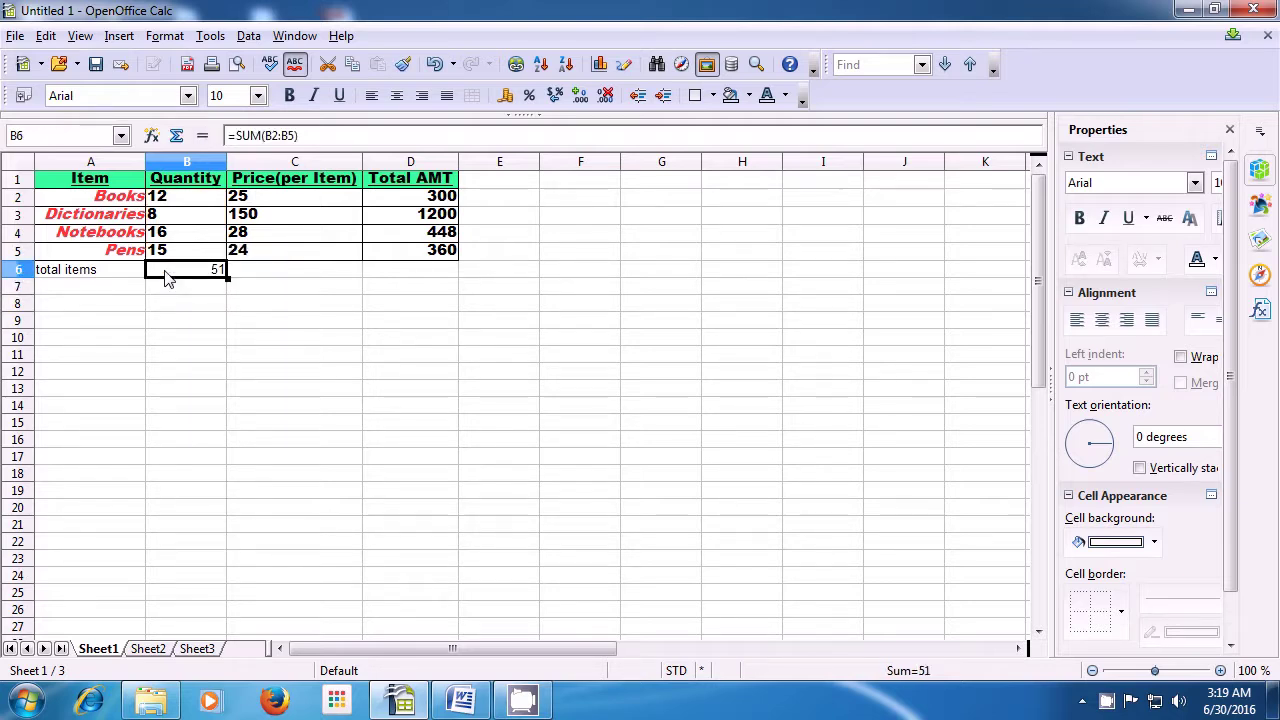
Add the heading "Division" in cell E1, beside the total amount heading.
{"action": "left_click", "coordinate": [499, 178]}
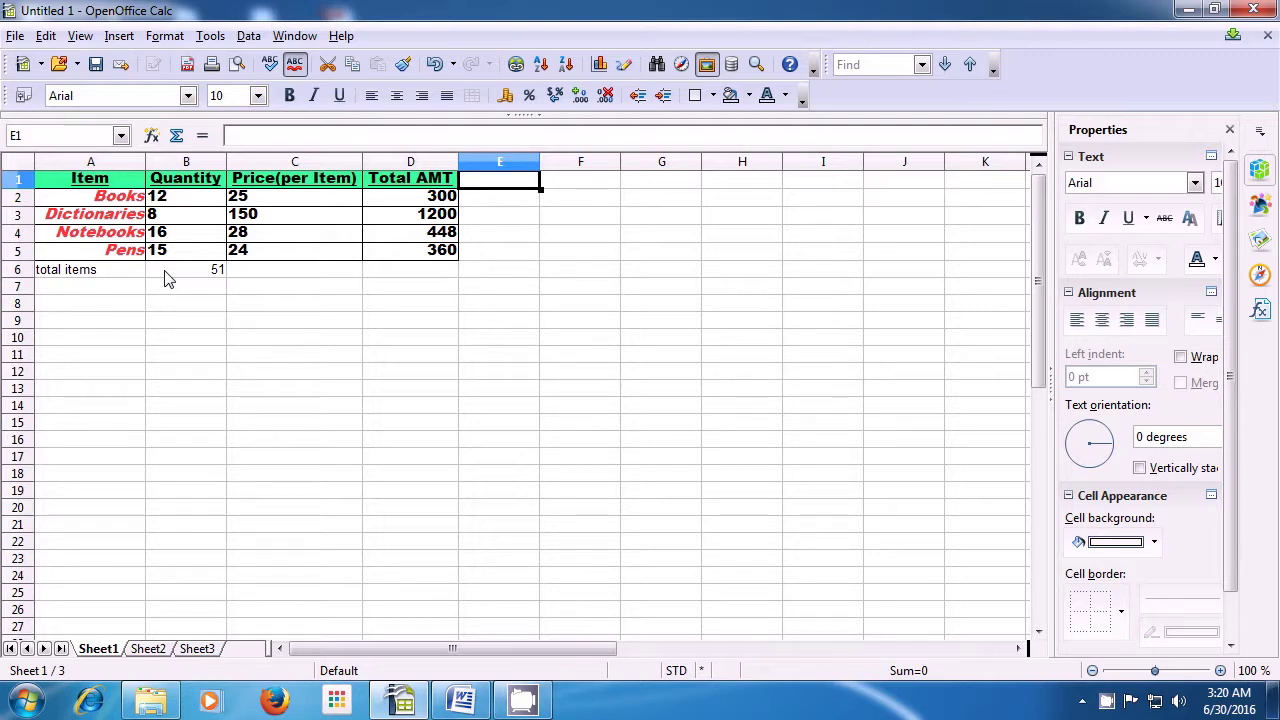
{"action": "type", "text": "Di"}
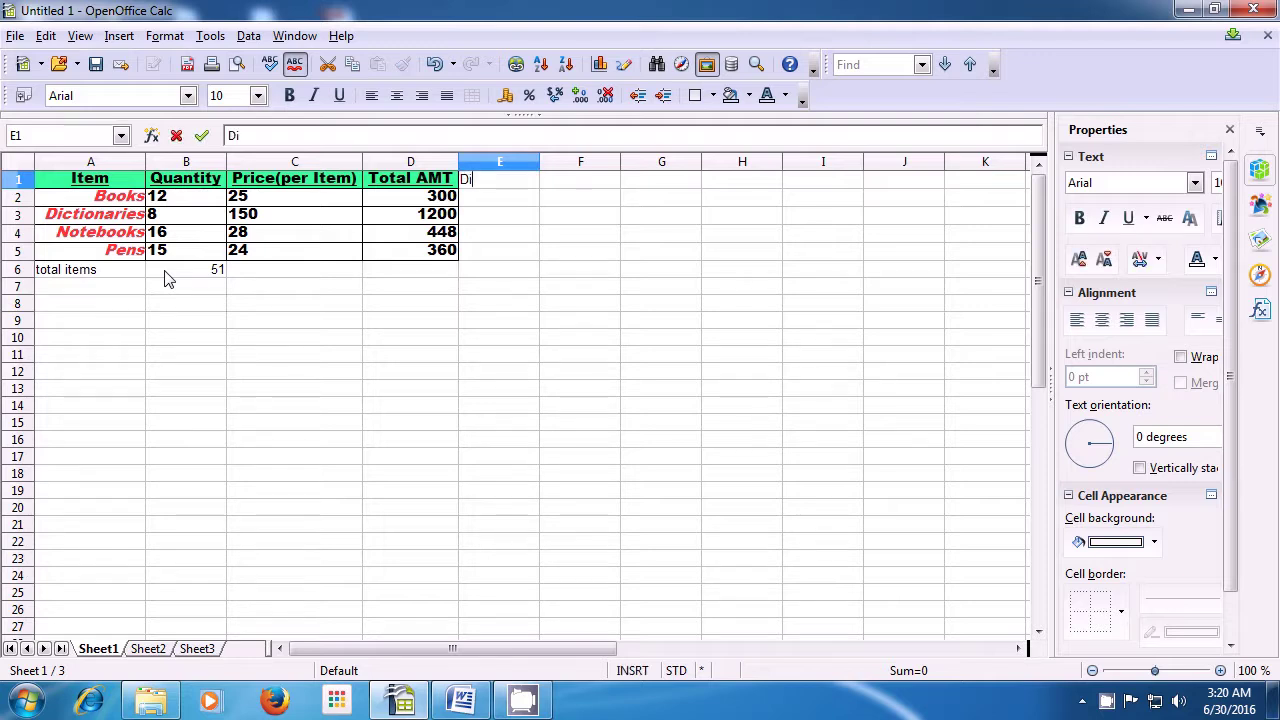
{"action": "type", "text": "vision"}
{"action": "key", "text": "Return"}
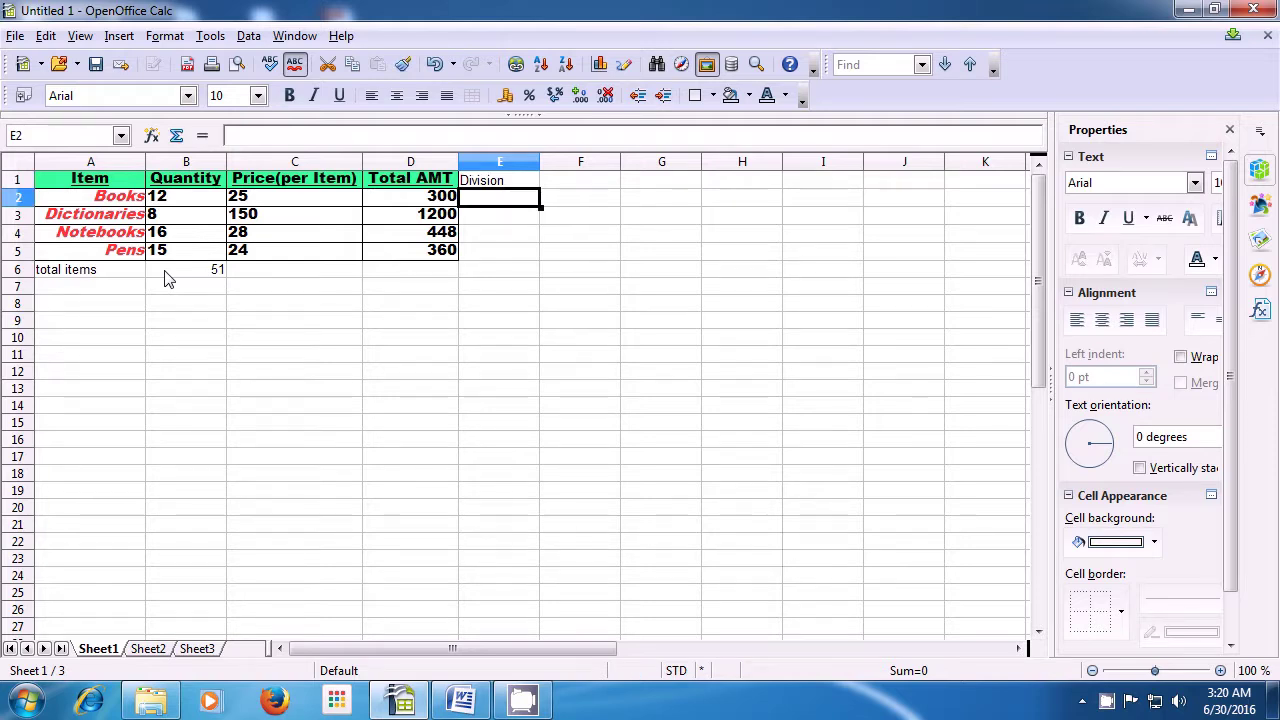
Enter the formula =QUOTIENT(D2;B2) in cell E2 to divide the Books total amount by its quantity.
{"action": "type", "text": "=d"}
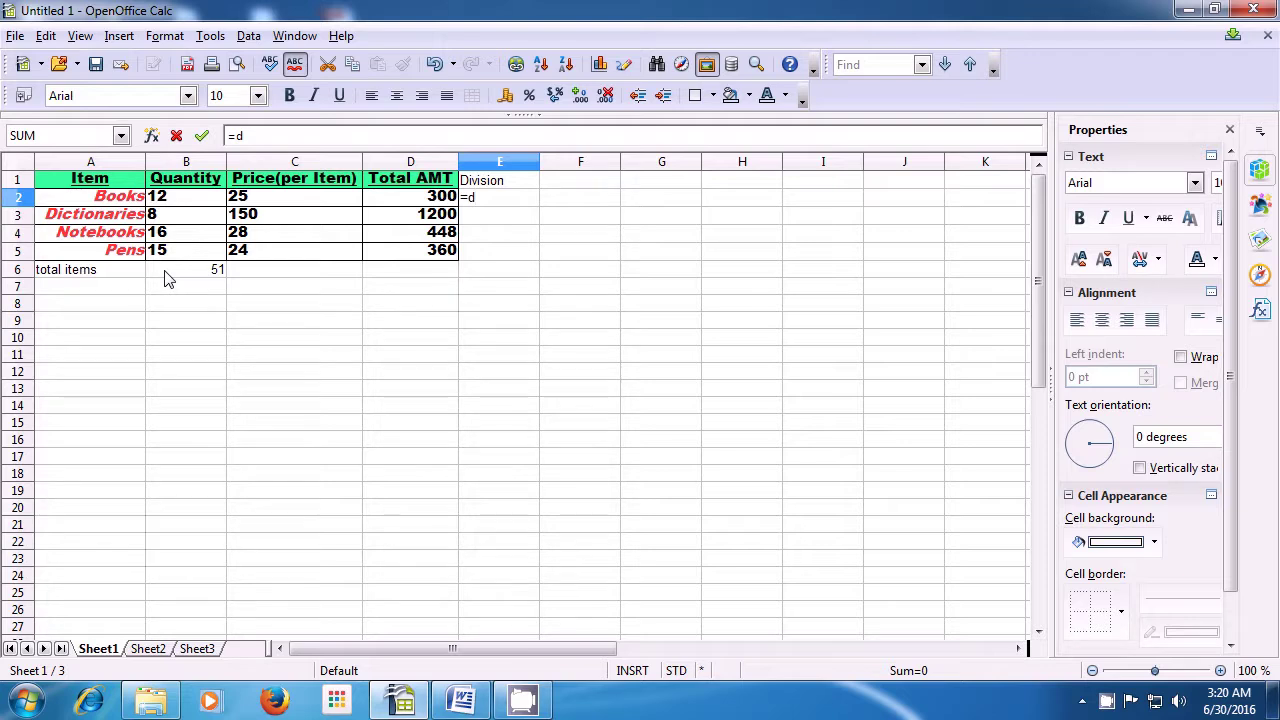
{"action": "key", "text": "BackSpace"}
{"action": "type", "text": "quotient"}
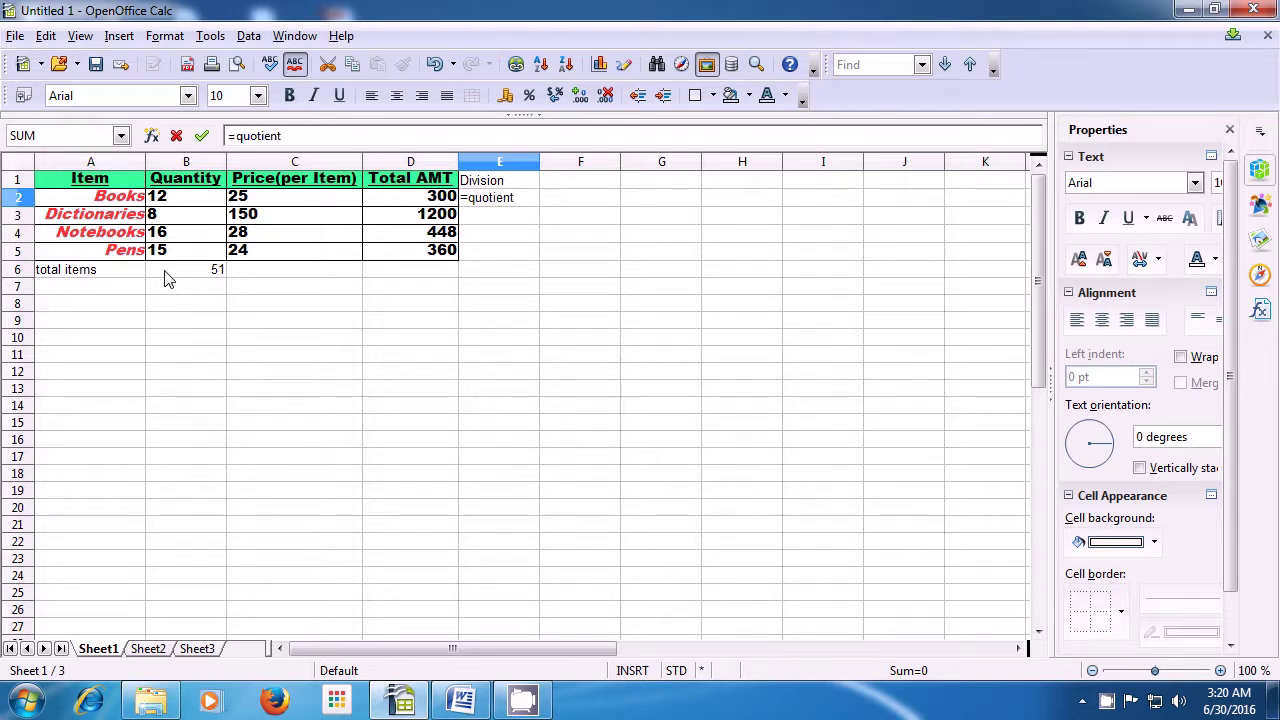
{"action": "type", "text": "("}
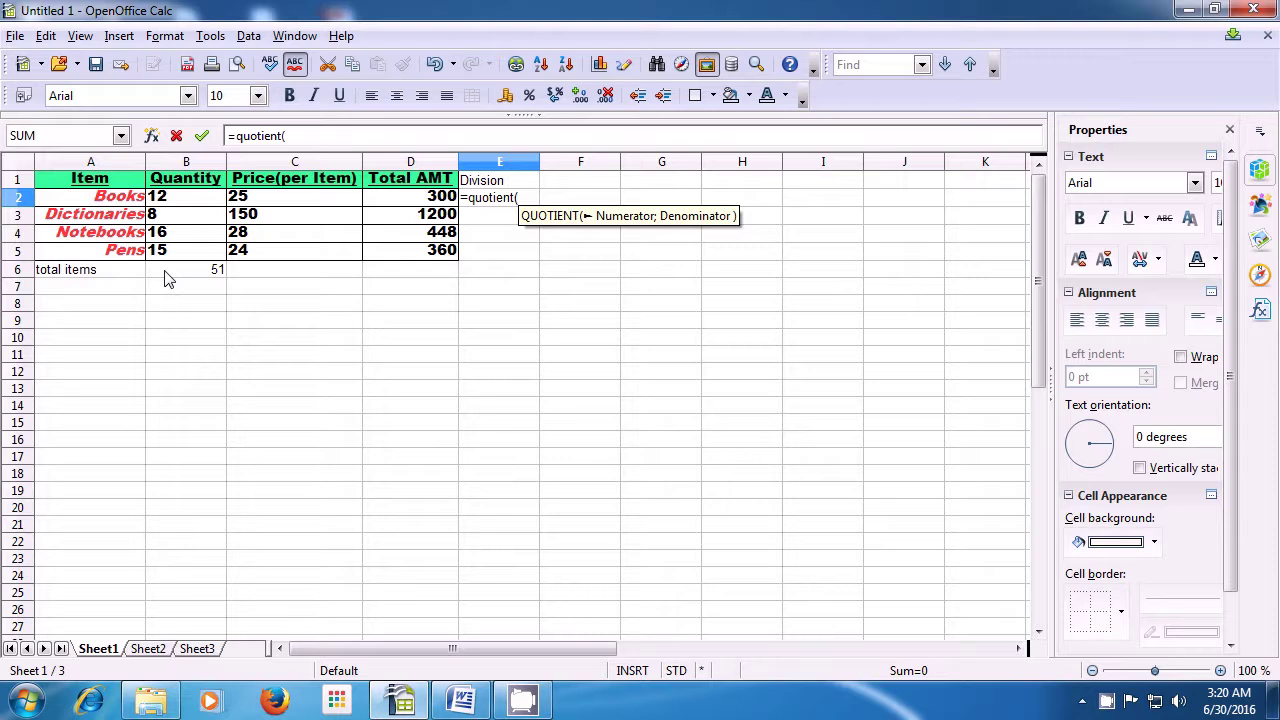
{"action": "left_click", "coordinate": [395, 205]}
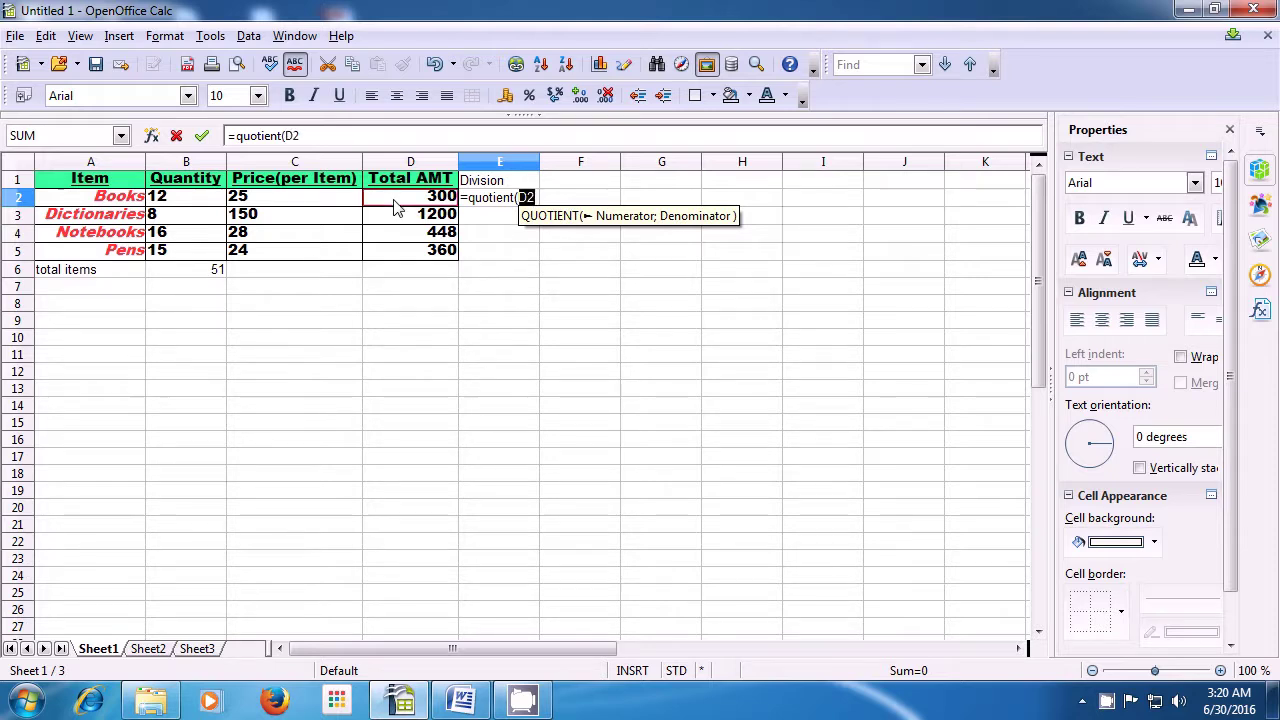
{"action": "type", "text": ";"}
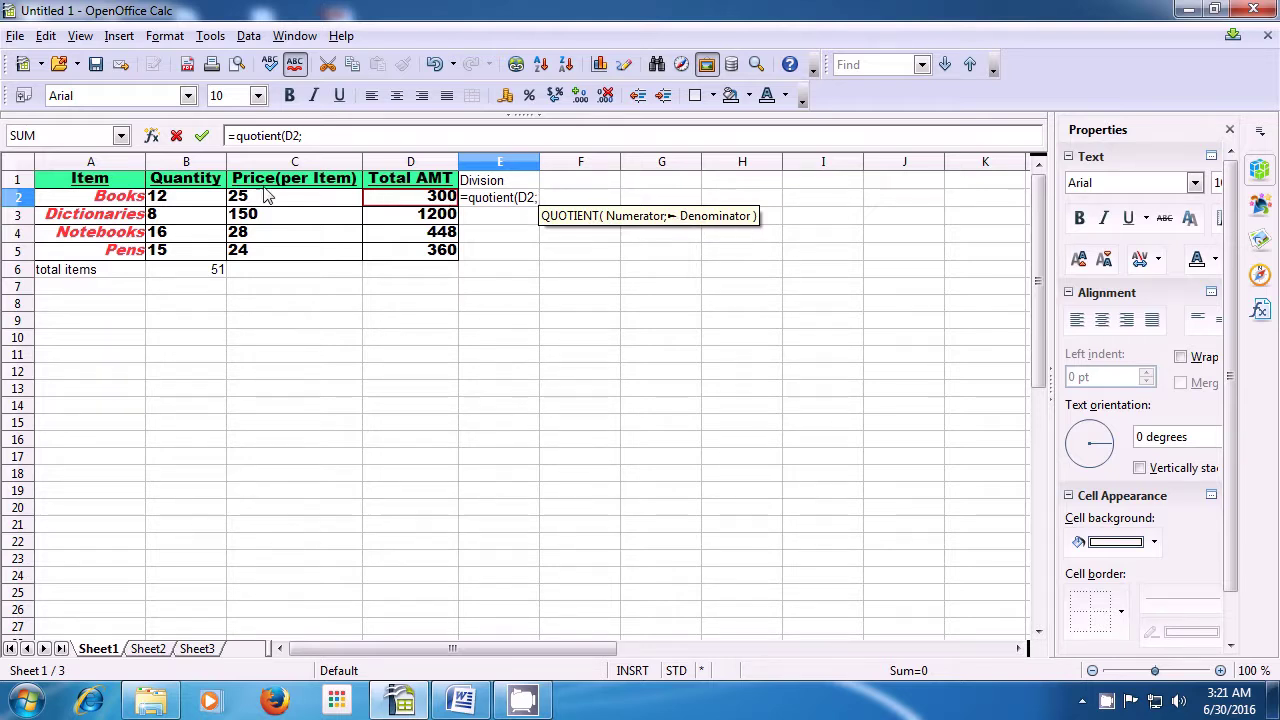
{"action": "left_click", "coordinate": [176, 205]}
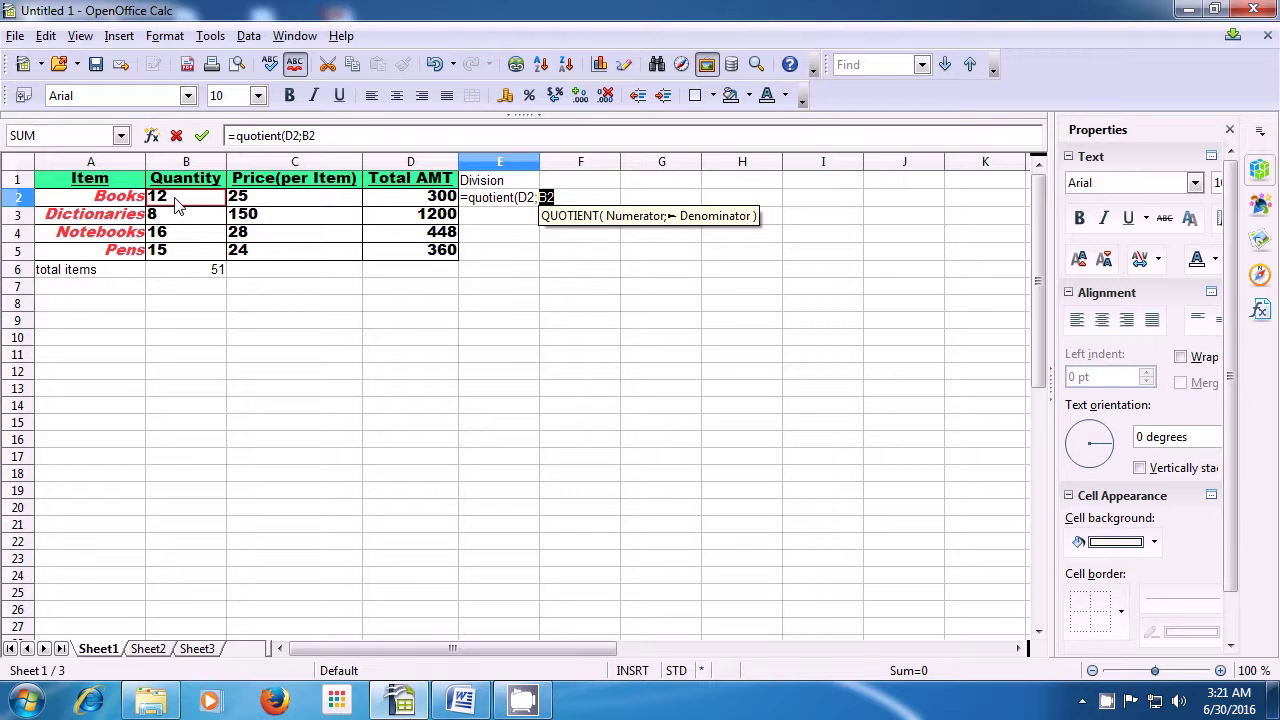
{"action": "type", "text": ")"}
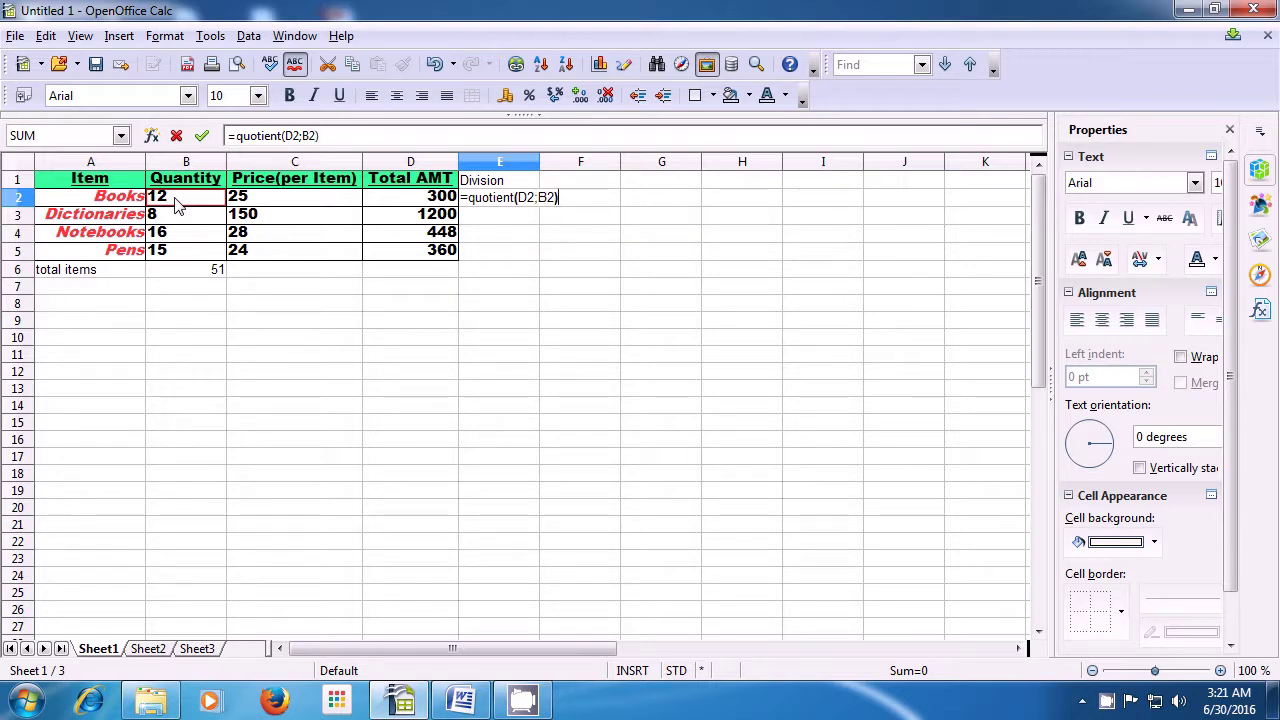
{"action": "key", "text": "Return"}
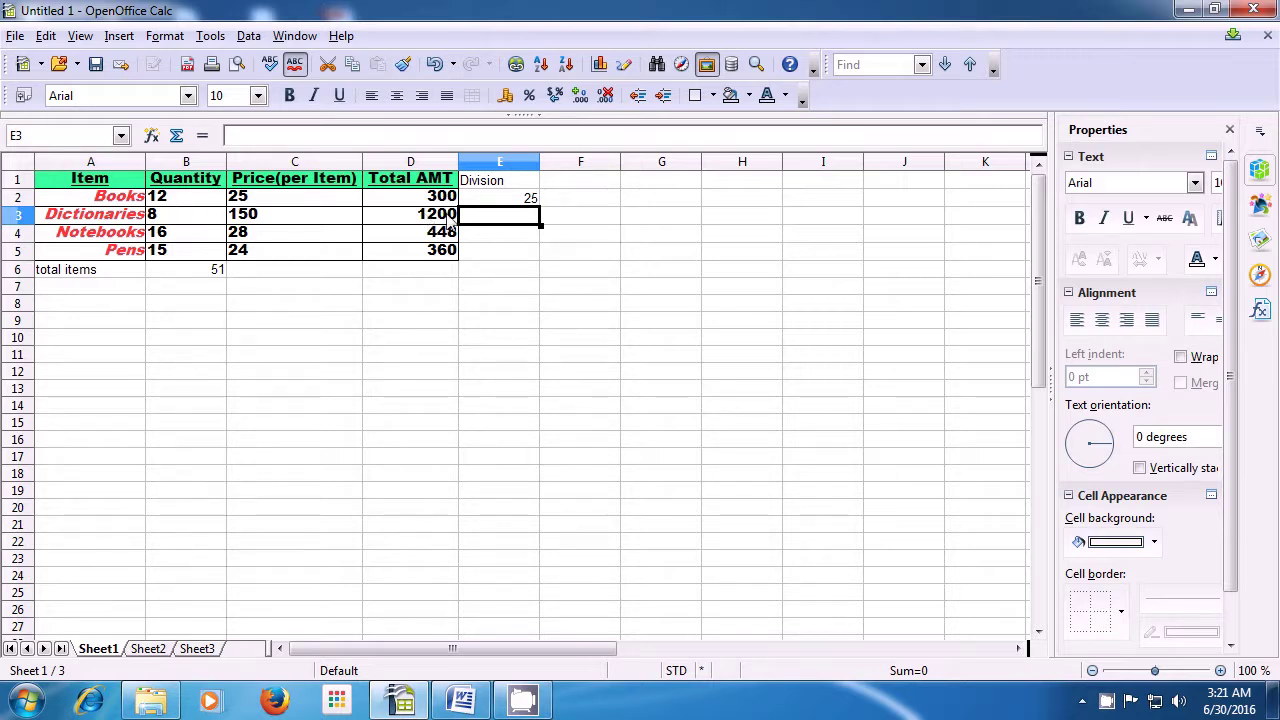
Copy the quotient formula from E2 down through E5 for the remaining items.
{"action": "left_click", "coordinate": [497, 199]}
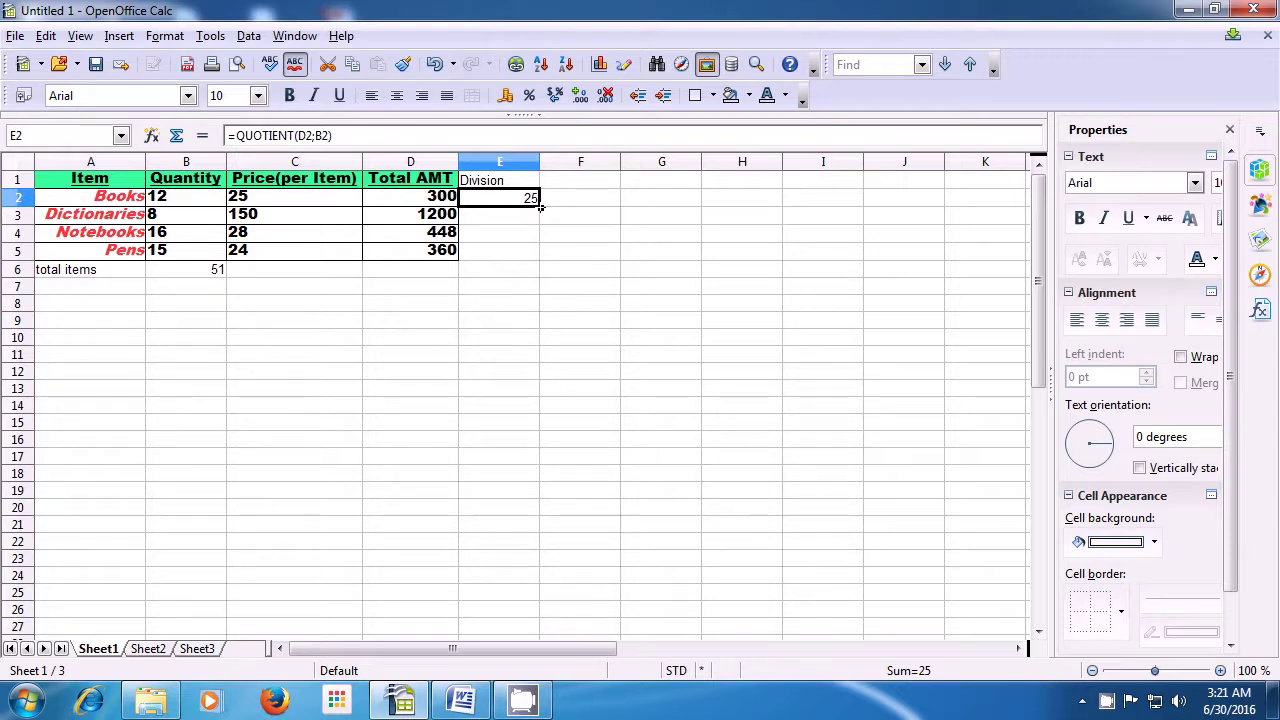
{"action": "left_click_drag", "start_coordinate": [540, 207], "coordinate": [541, 258]}
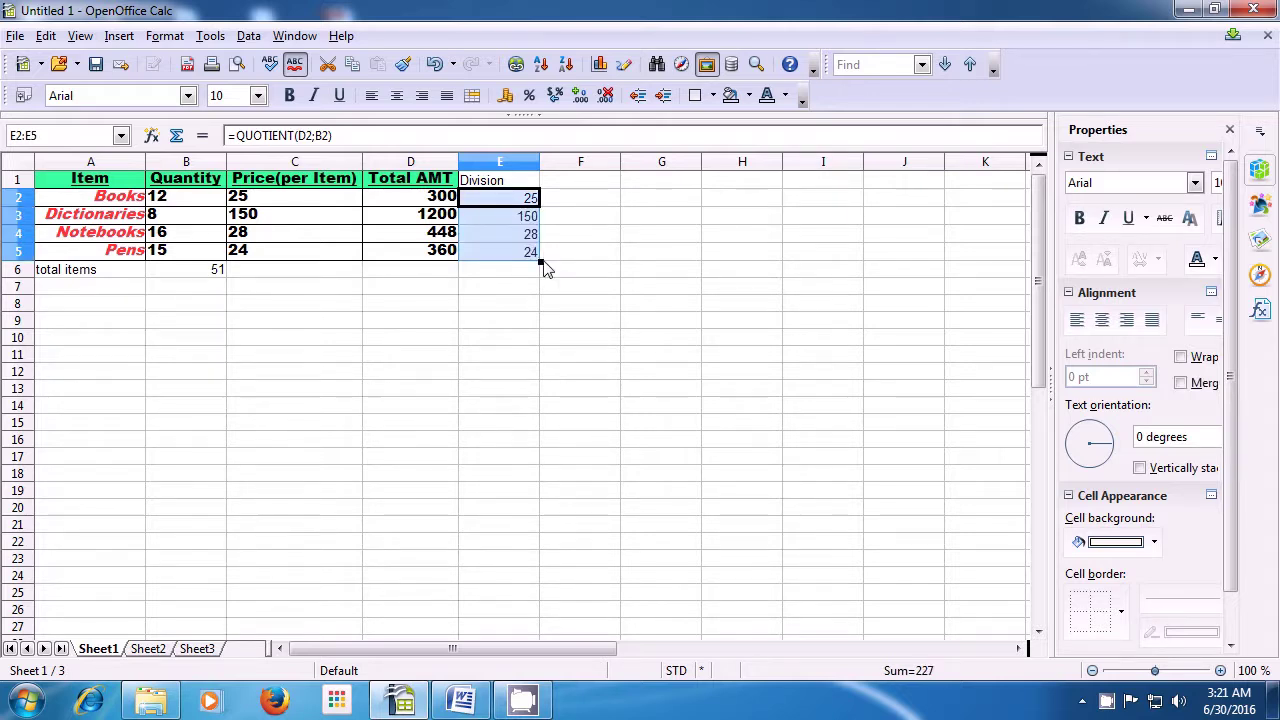
{"action": "left_click", "coordinate": [529, 277]}
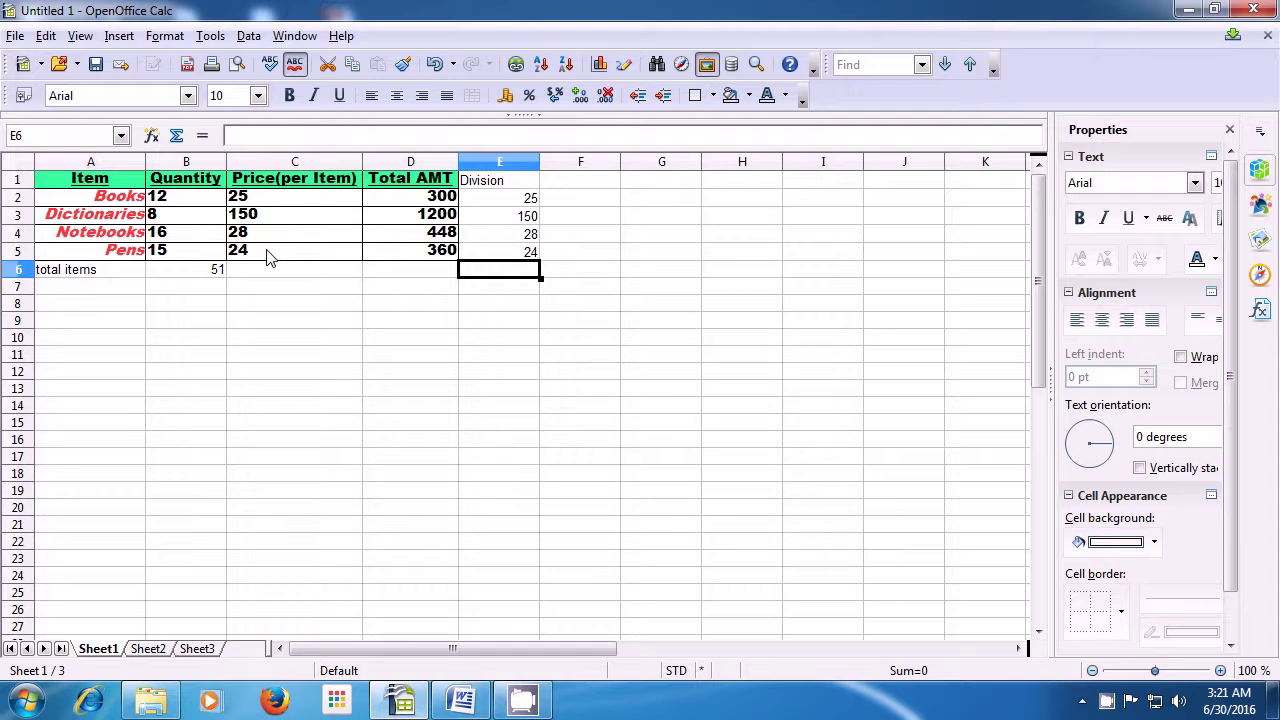
{"action": "left_click", "coordinate": [582, 276]}
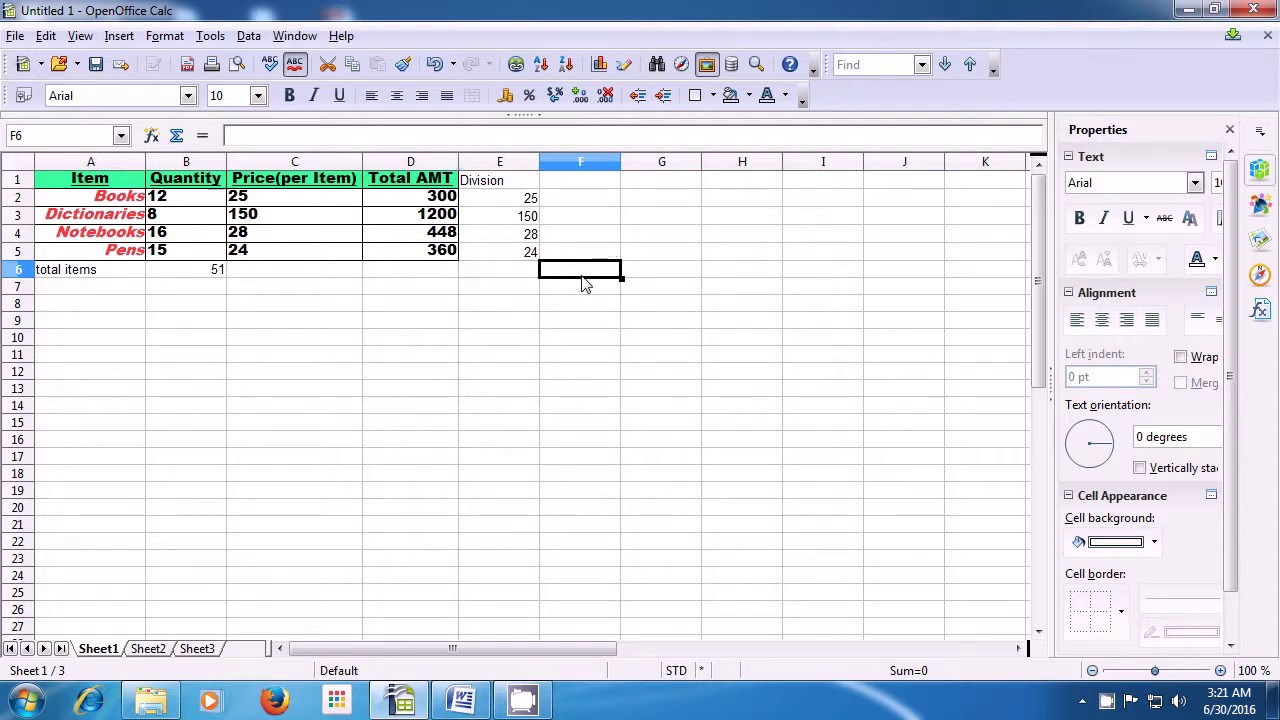